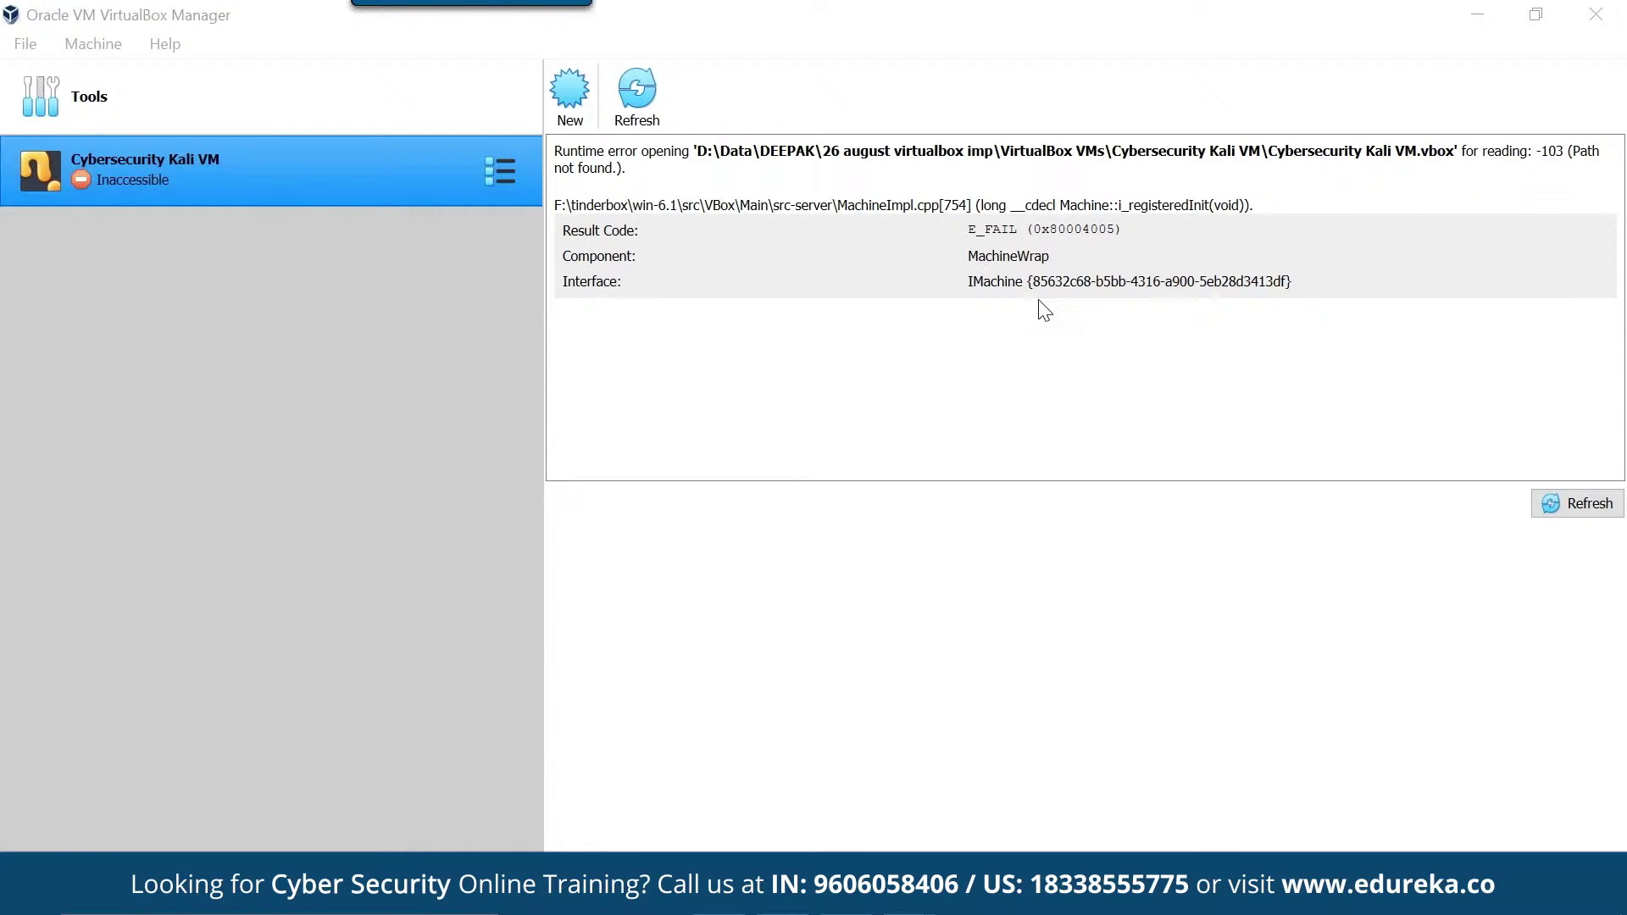
- Resume the Cybersecurity Kali VM from its Snapshot 2 saved state and dismiss the resulting crash errors
click(185, 169)
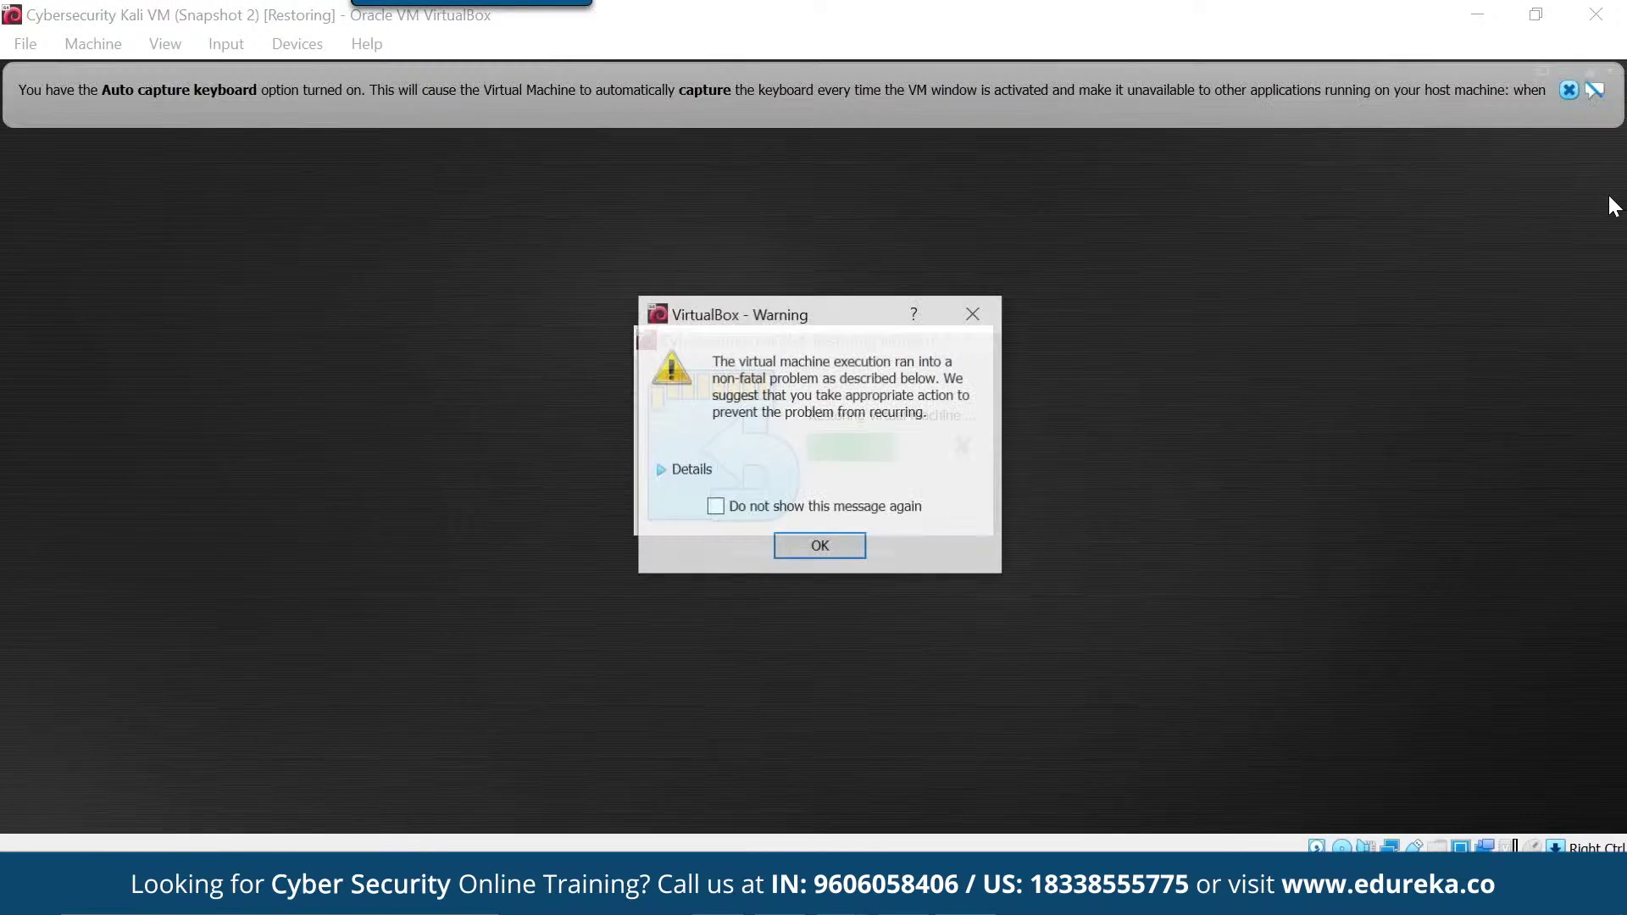
key(Return)
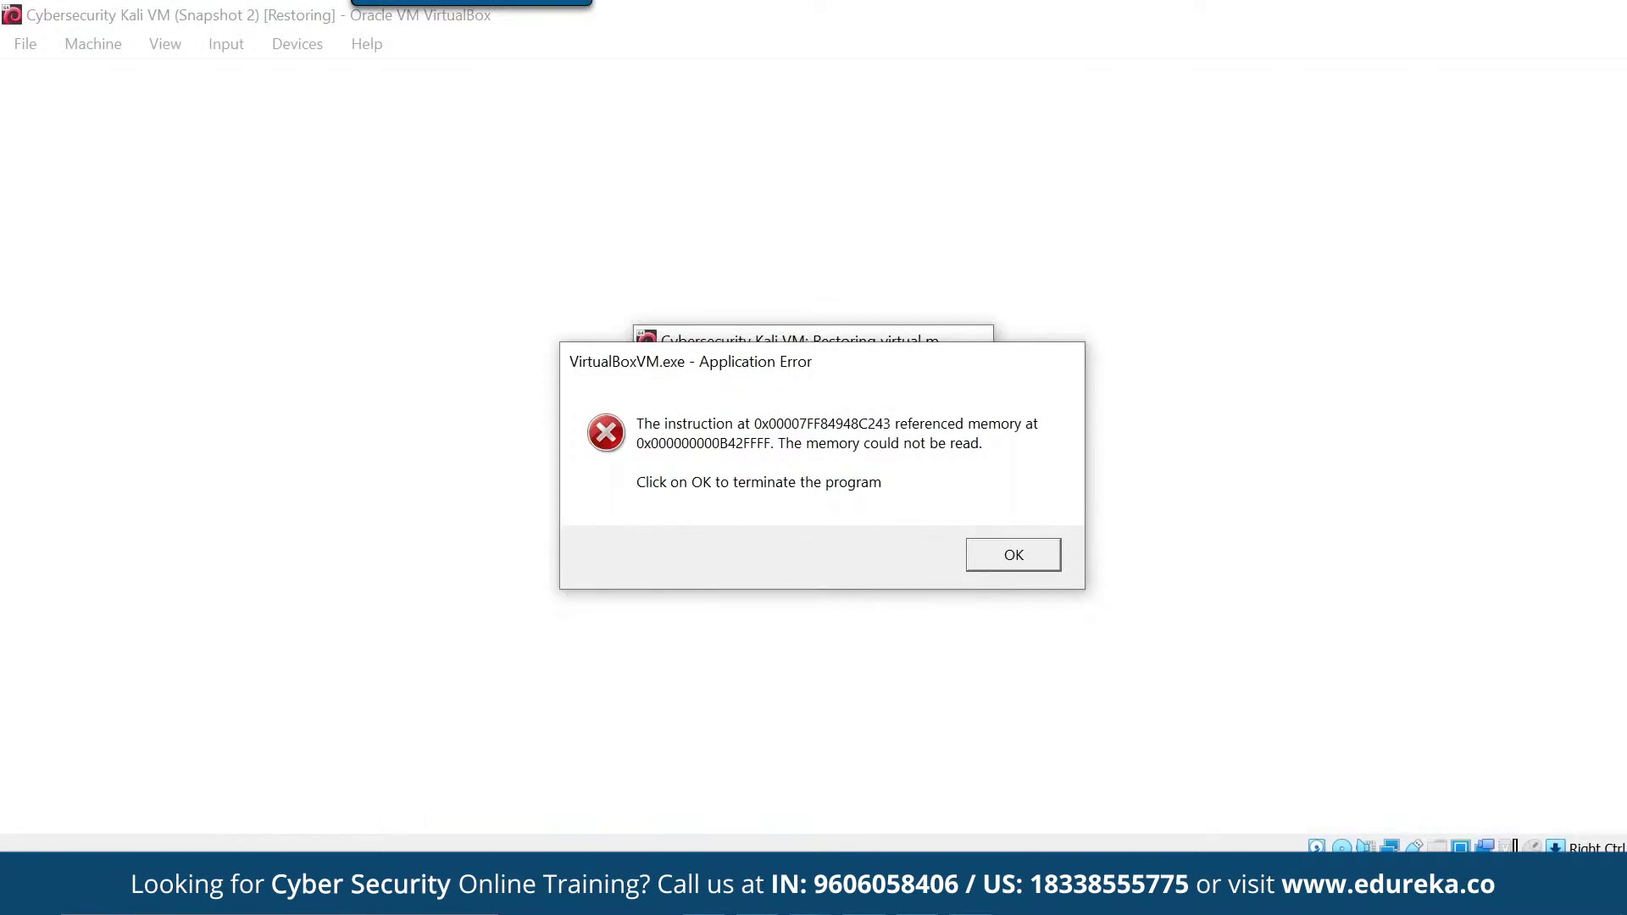
key(Return)
key(Return)
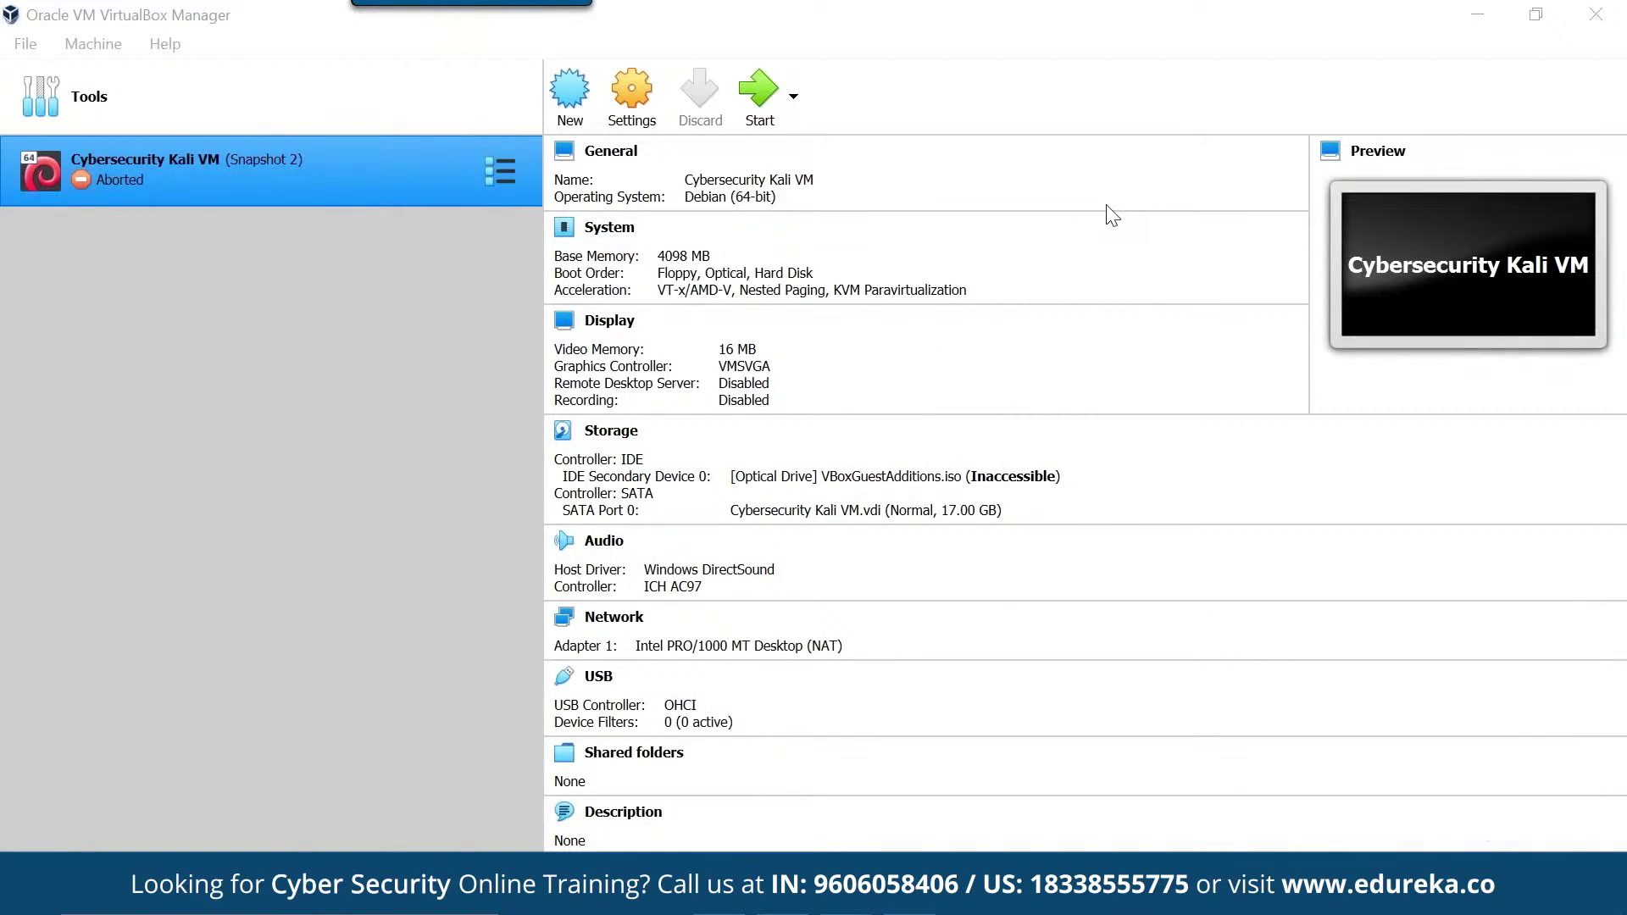
click(753, 109)
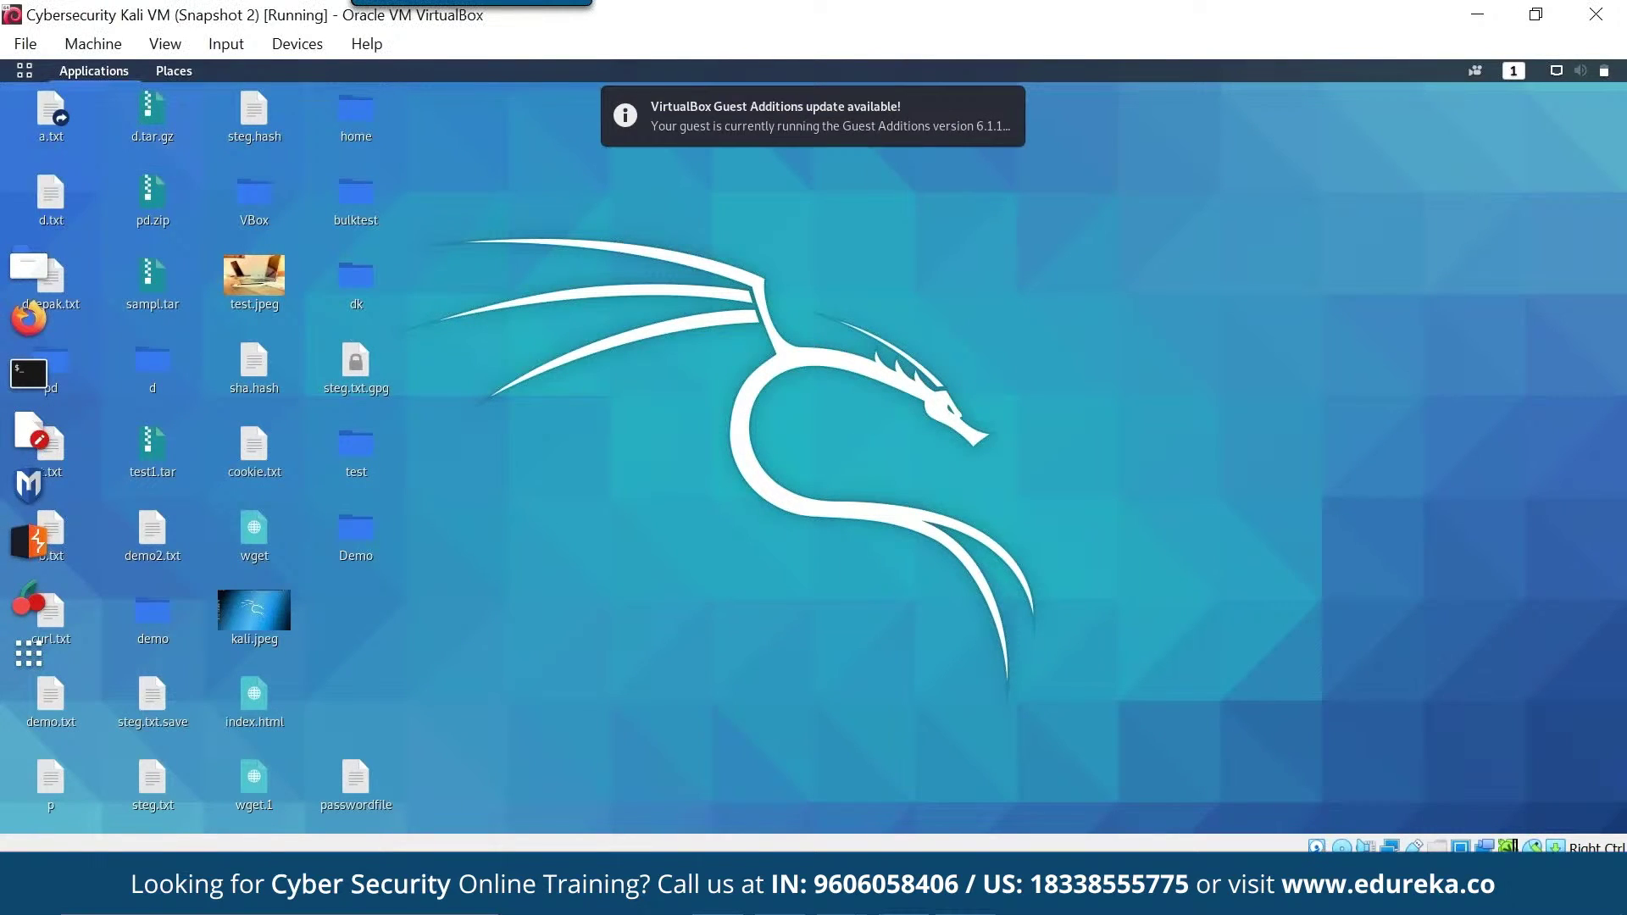
- Open the Kali Applications menu from the top panel once the desktop loads
click(93, 71)
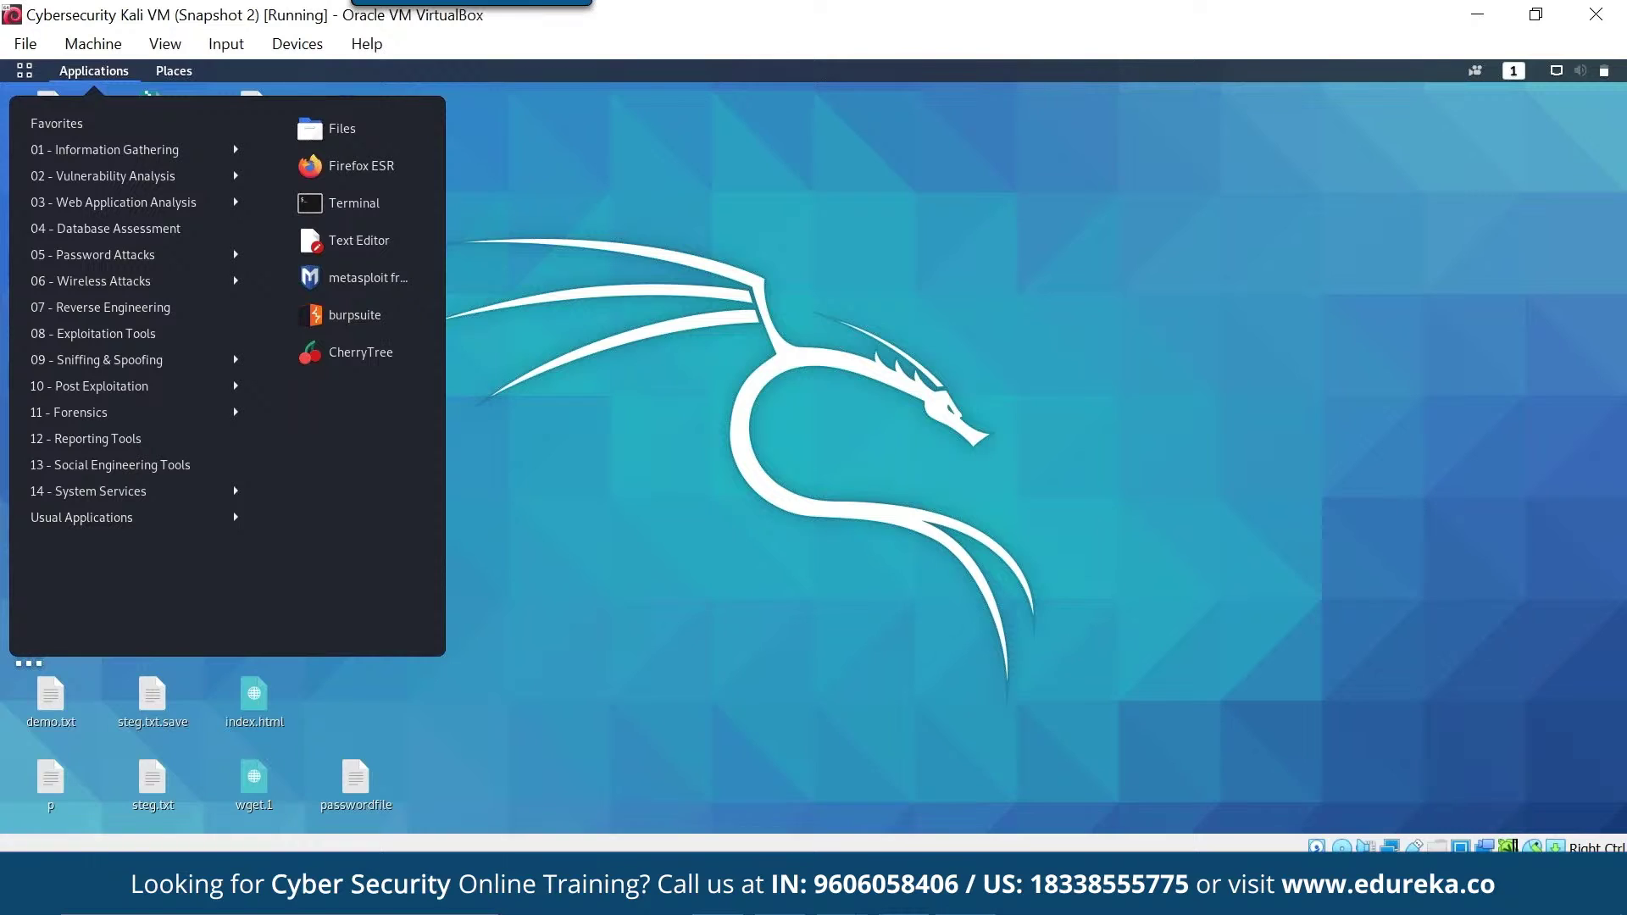
- Browse the tool categories from Information Gathering through Forensics to Usual Applications, then close the menu
click(105, 149)
click(103, 175)
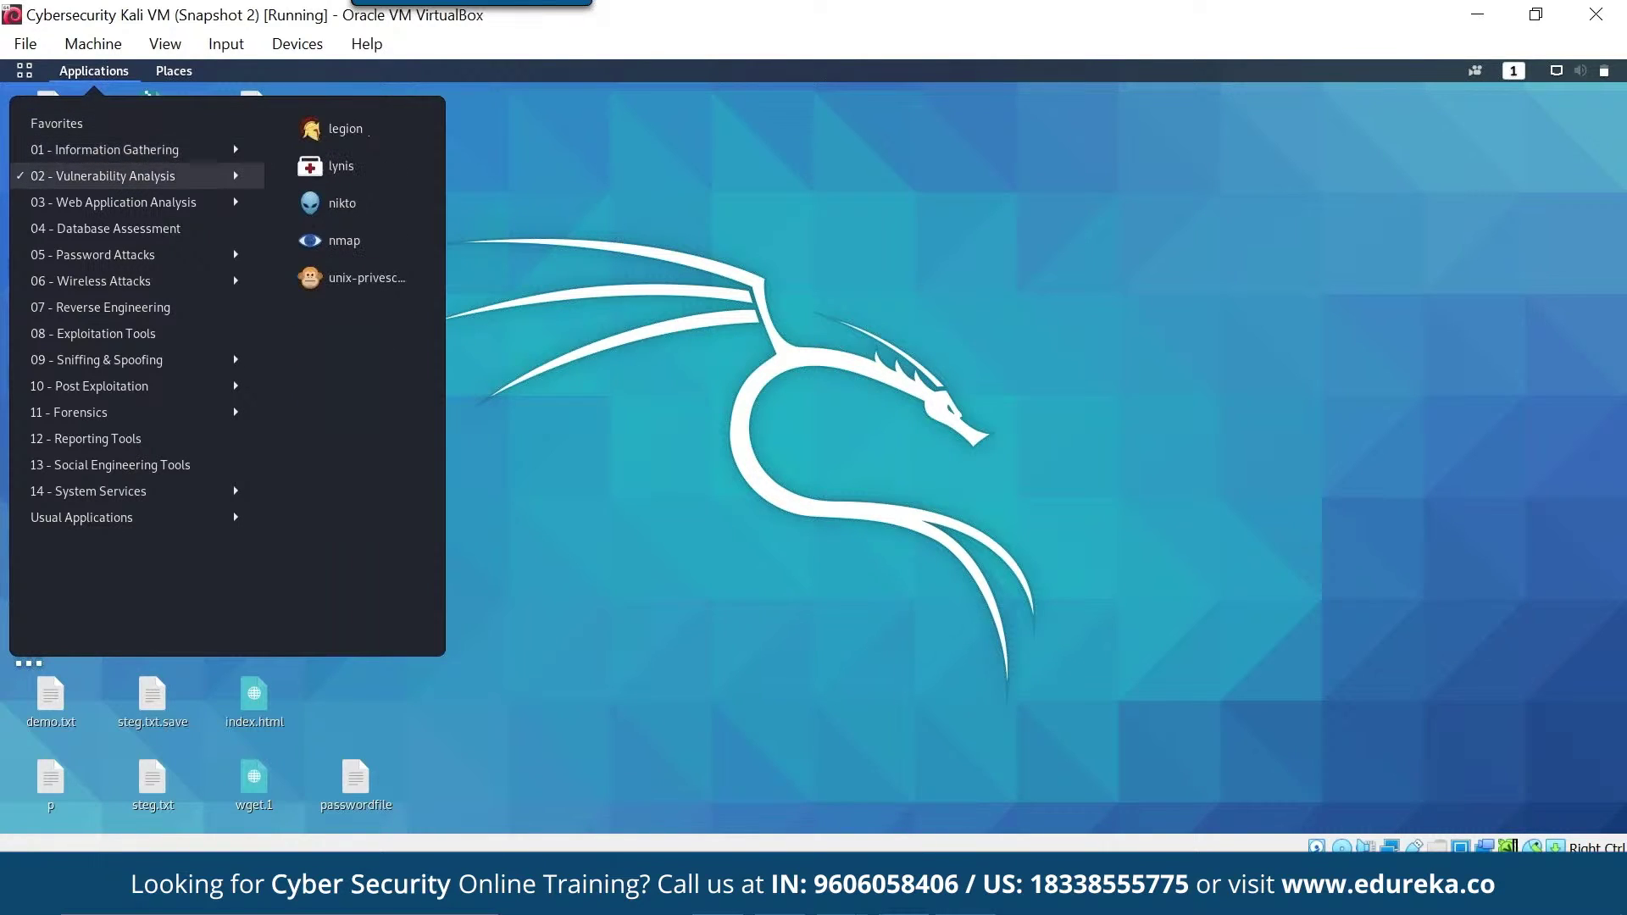
click(129, 203)
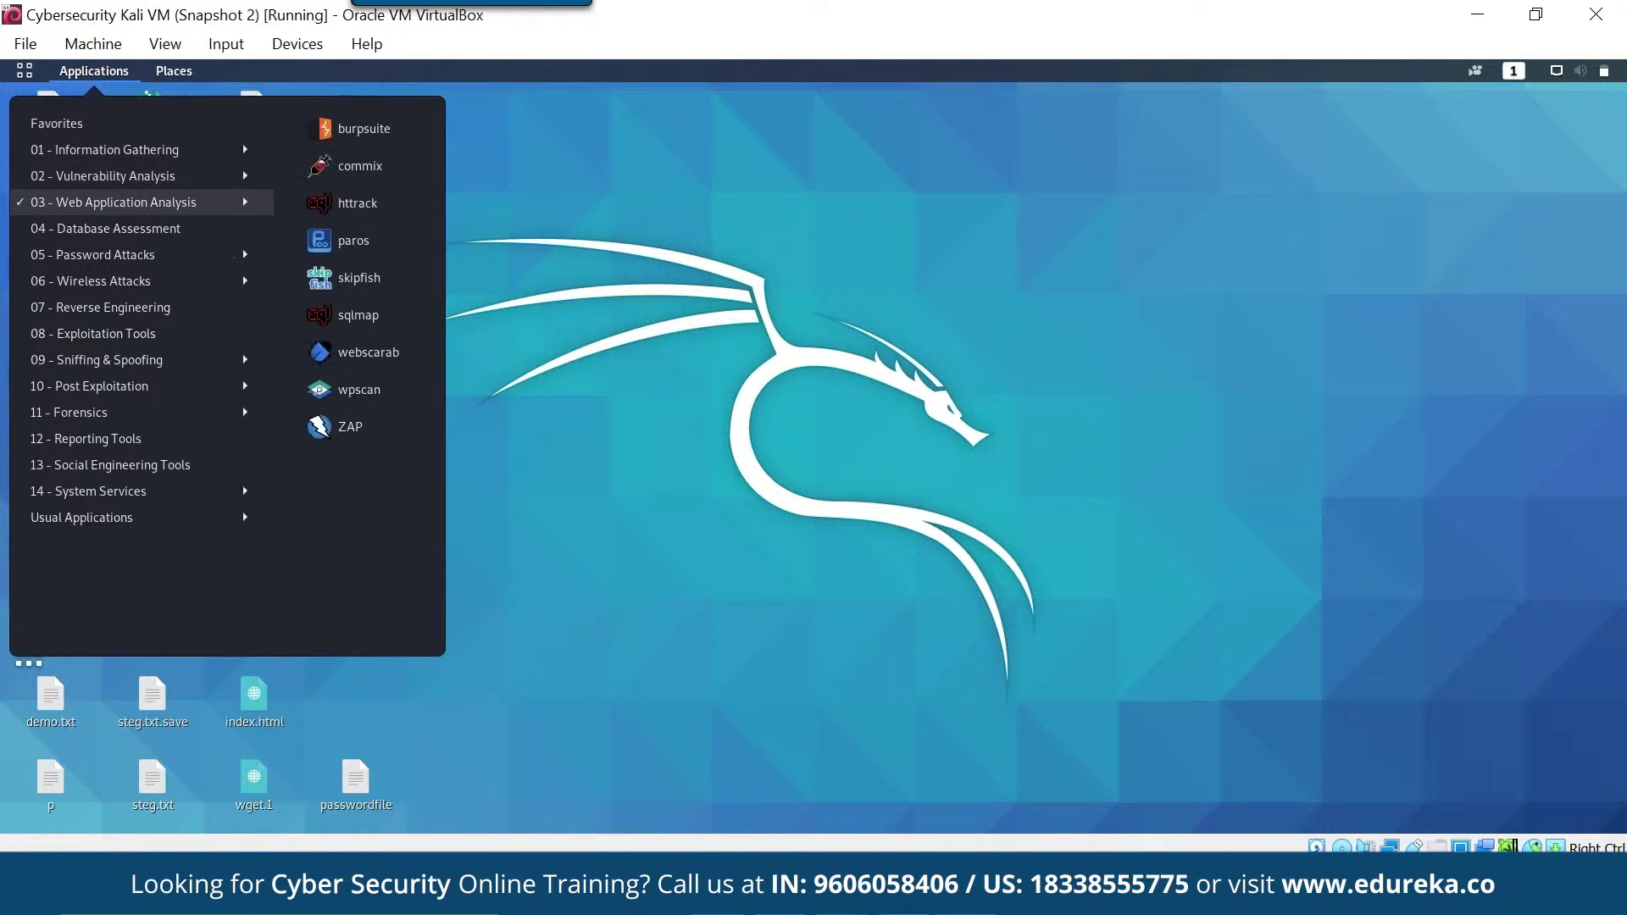
click(105, 228)
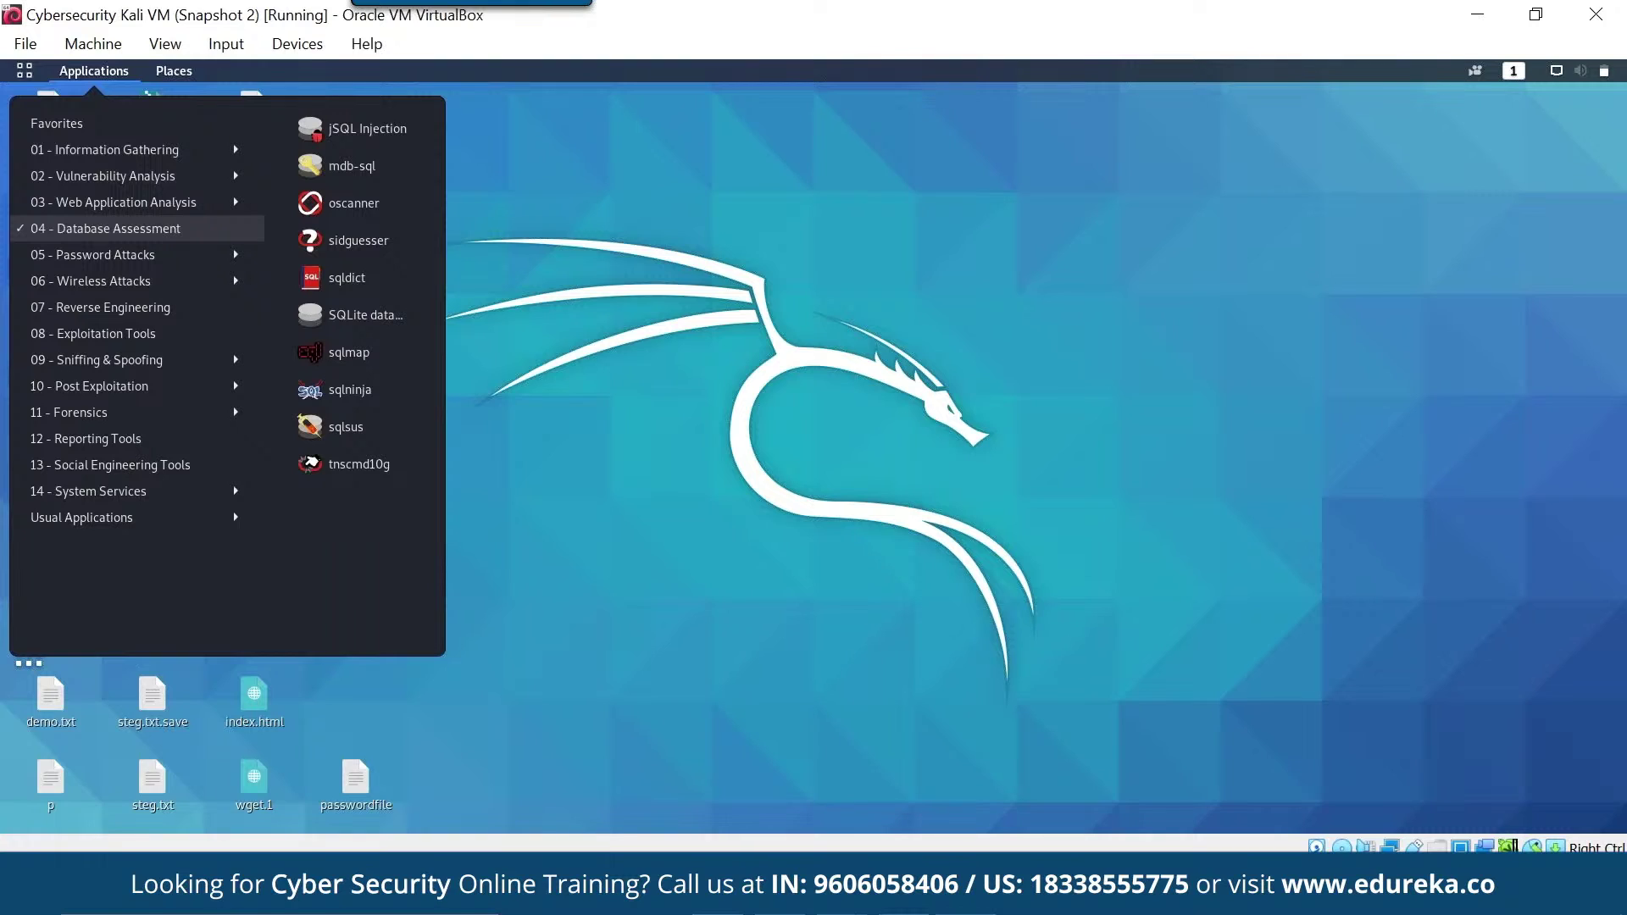
click(110, 254)
click(110, 306)
click(108, 334)
click(106, 360)
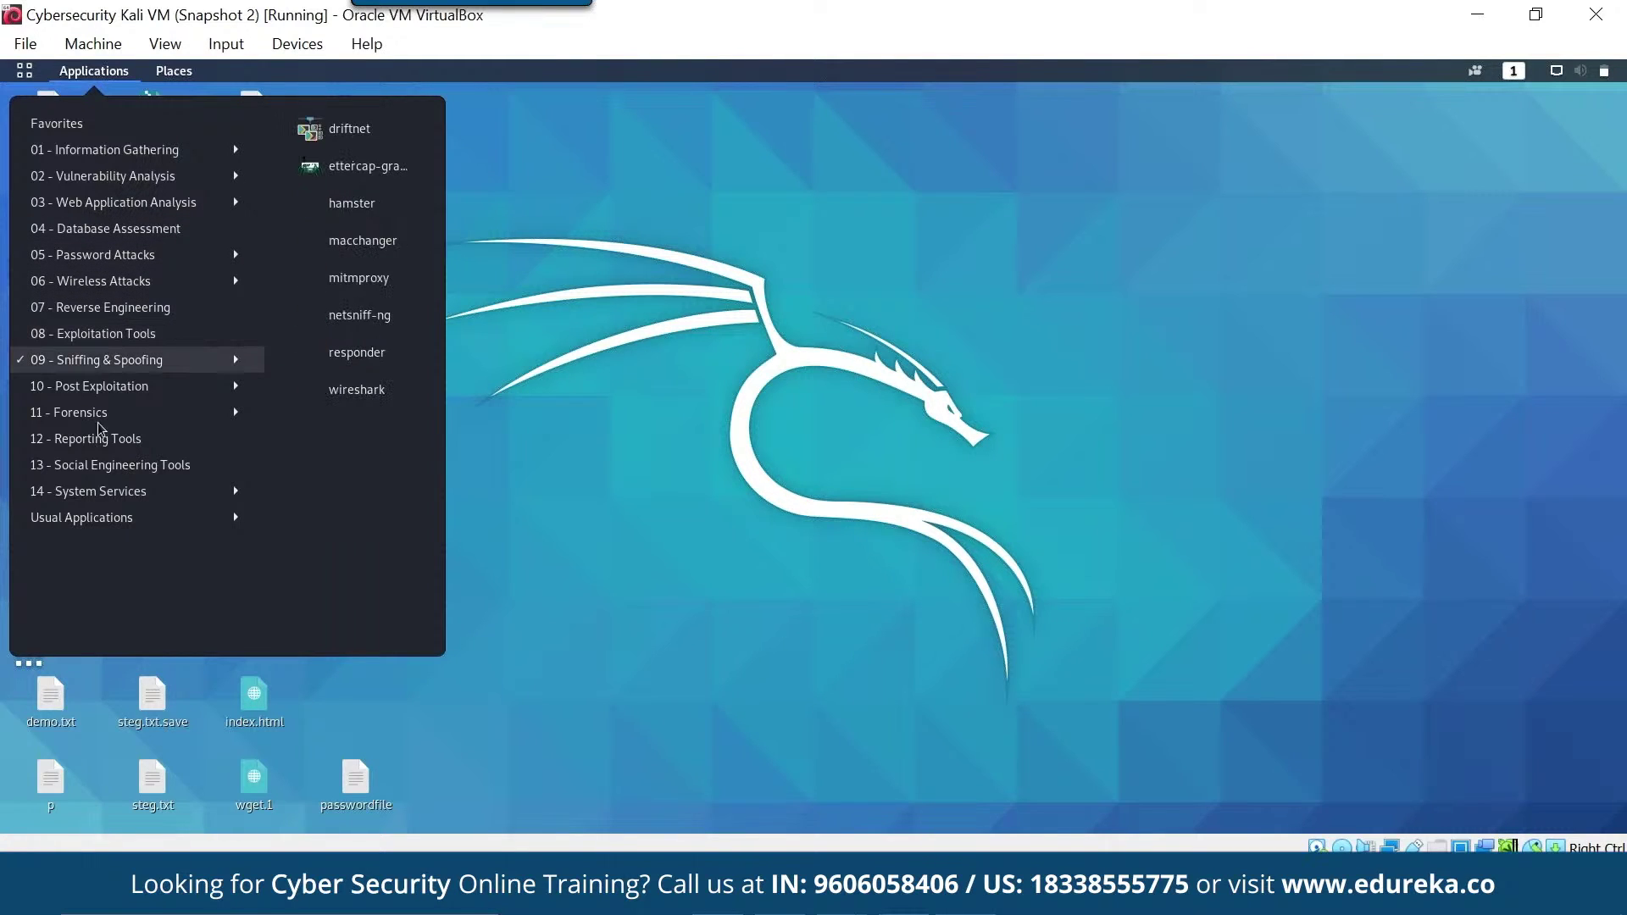
click(94, 413)
click(85, 517)
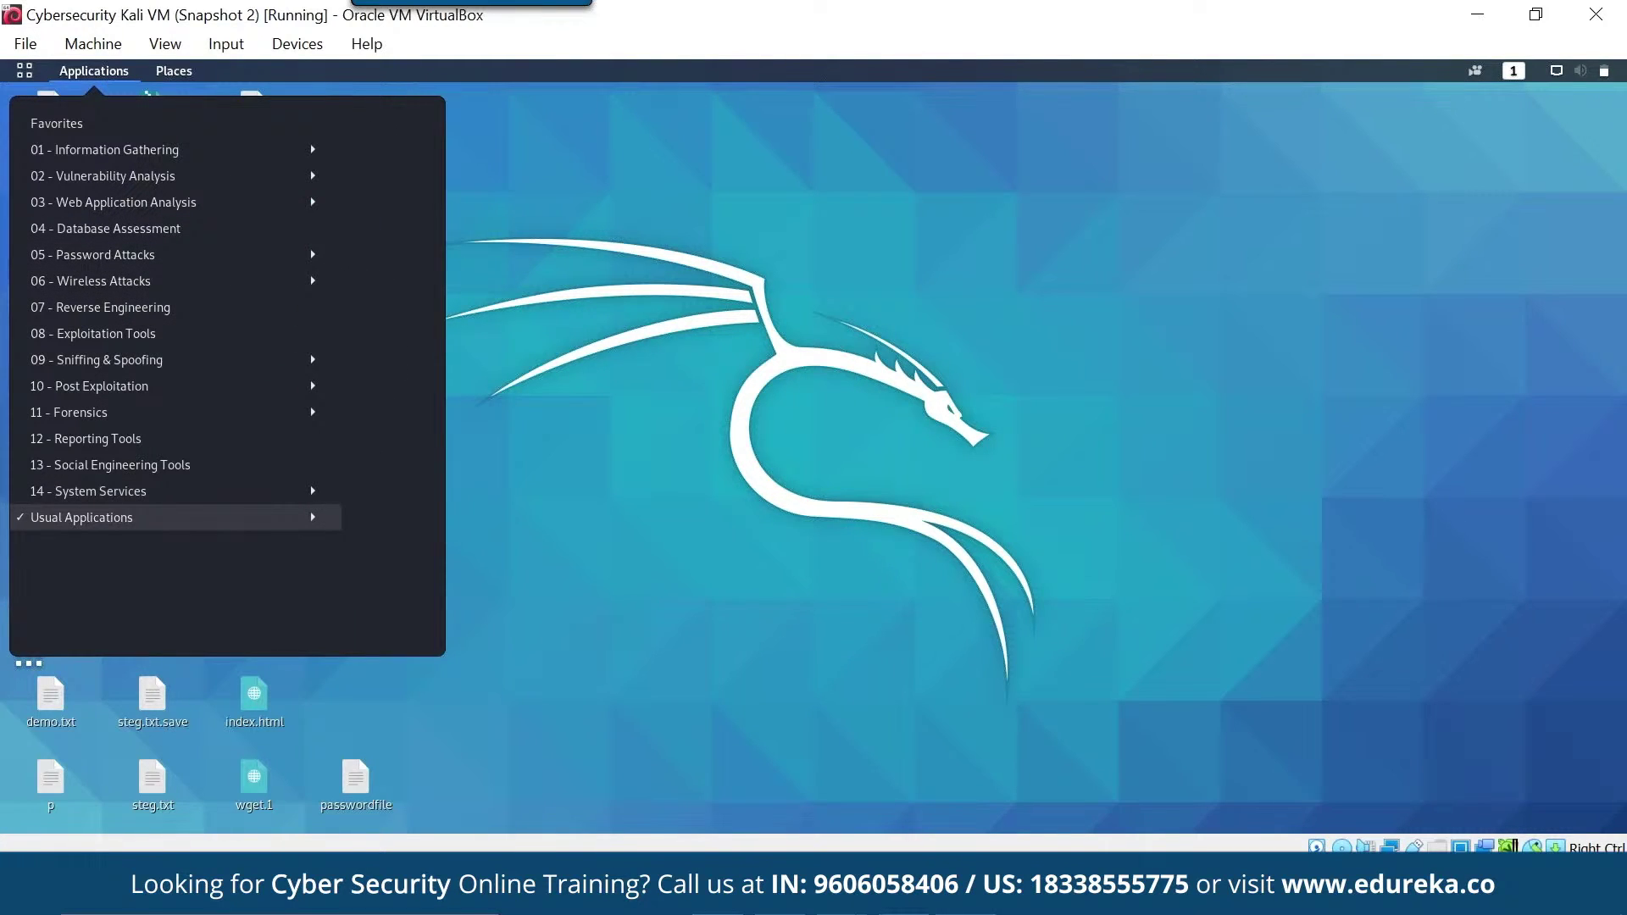
key(Escape)
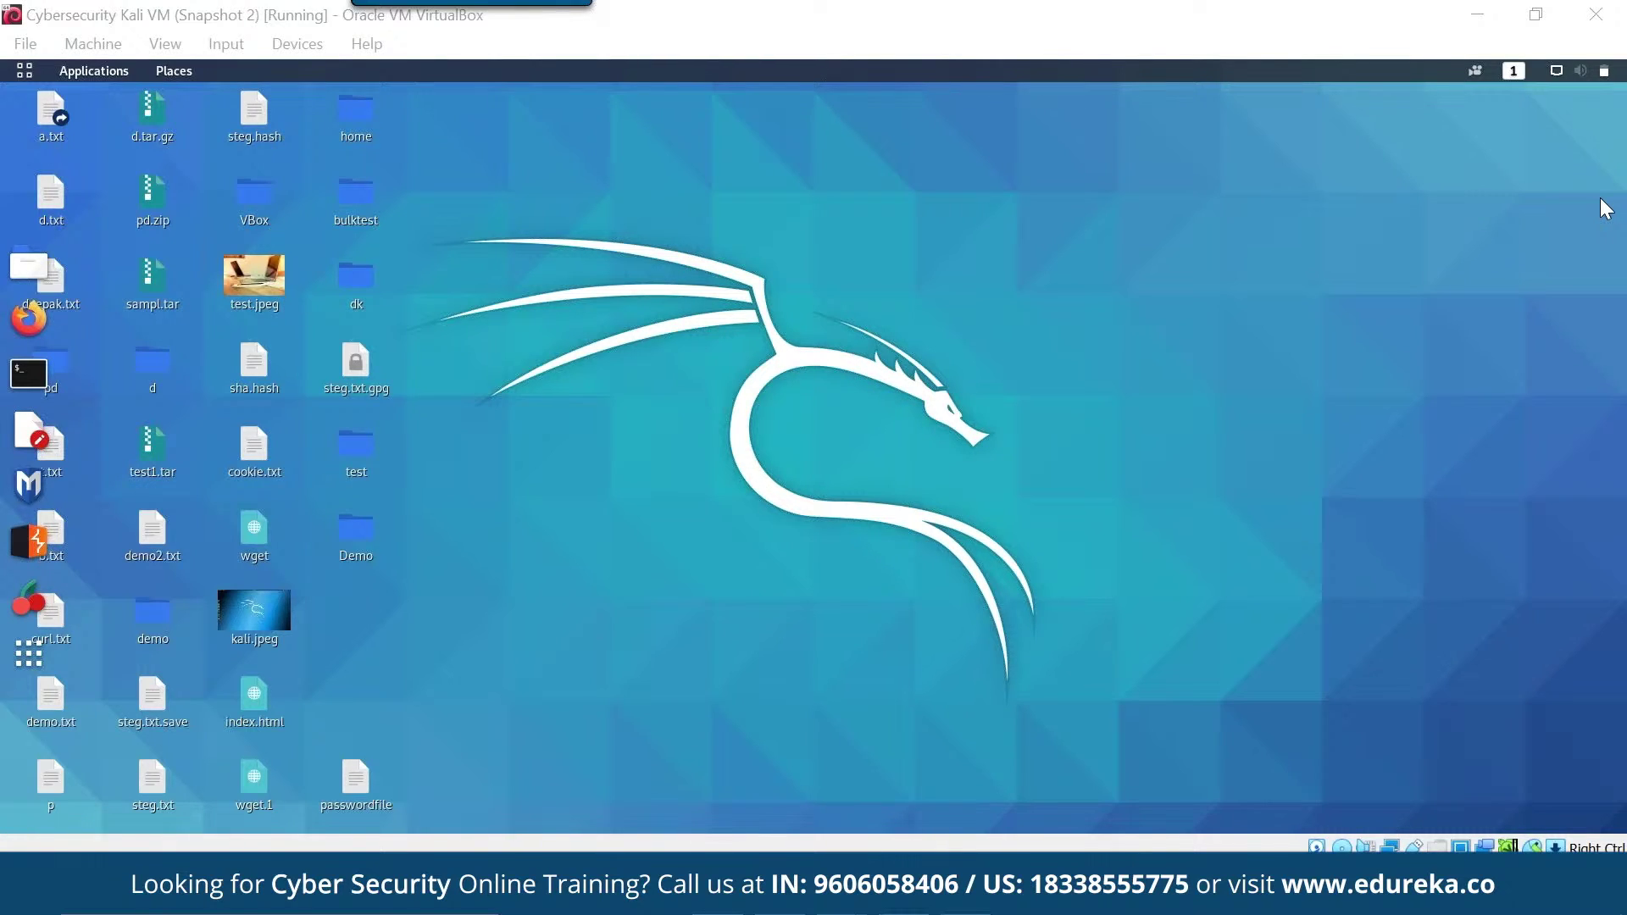
- Return focus to the Kali desktop with the menu closed
click(356, 373)
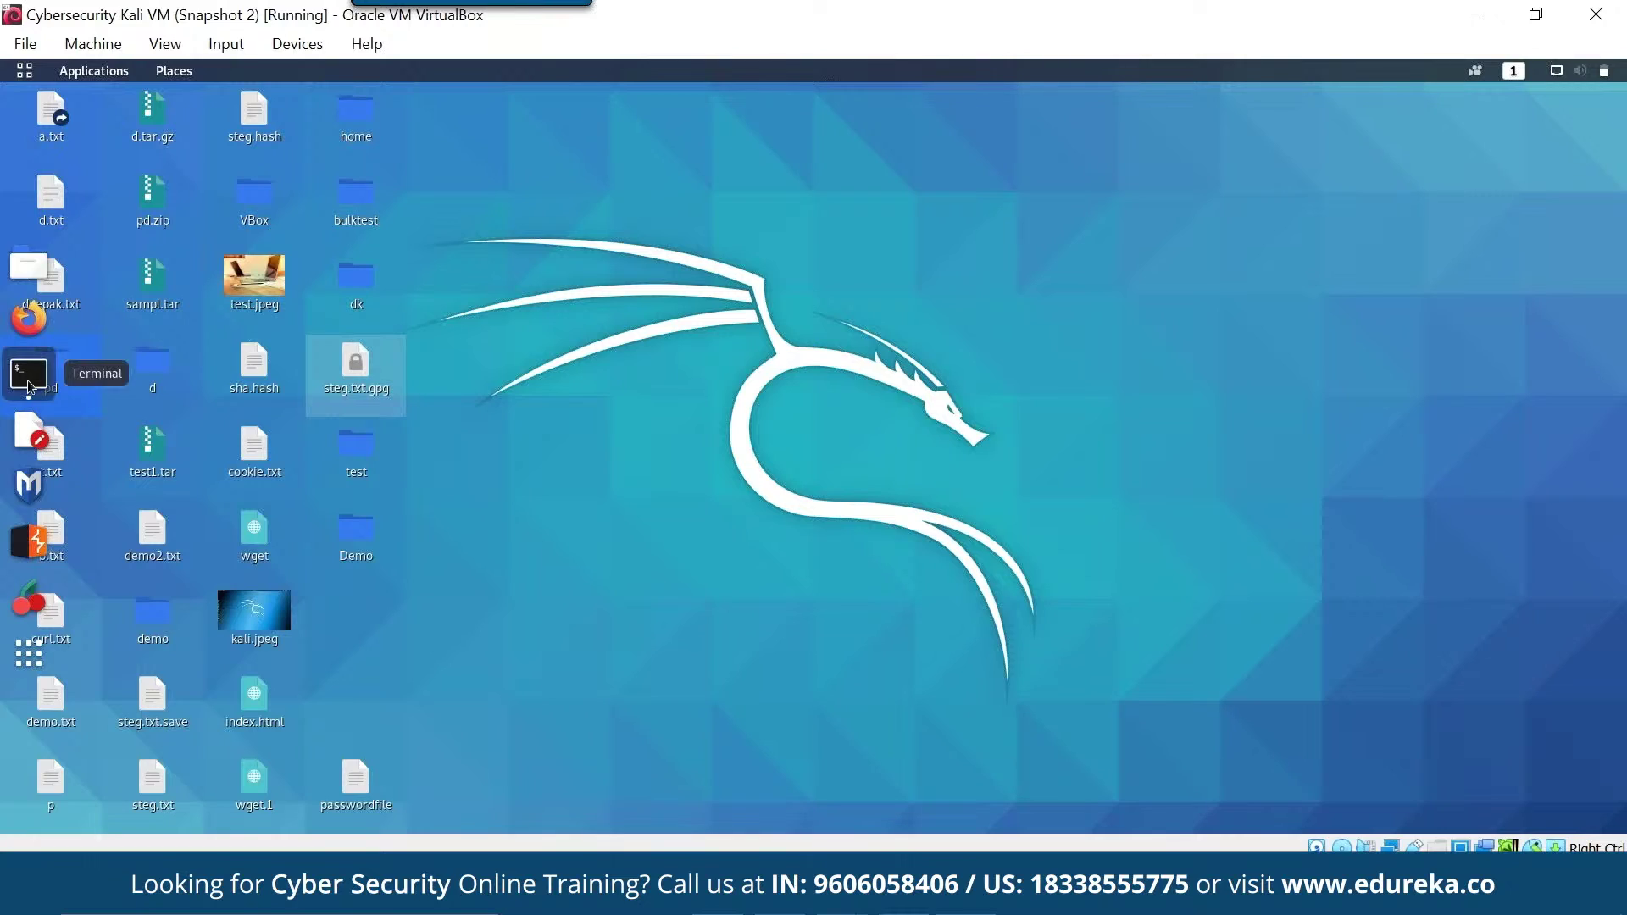
- Open a terminal, enlarge its text, and run python3 aes_d.py
click(29, 381)
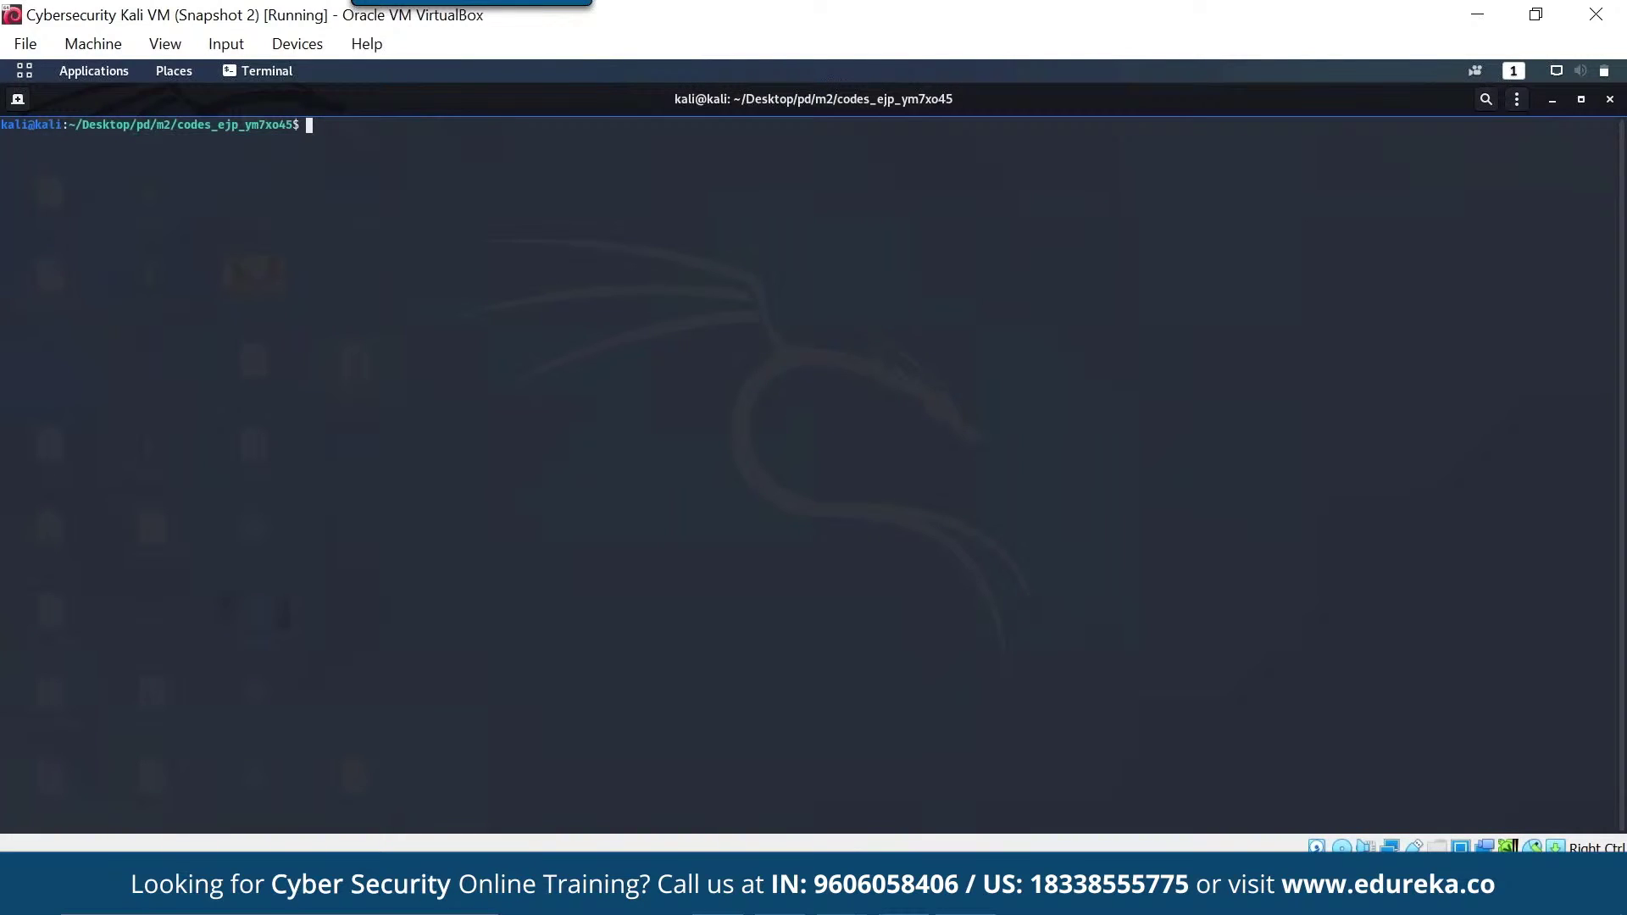
key(ctrl+plus)
key(ctrl+plus)
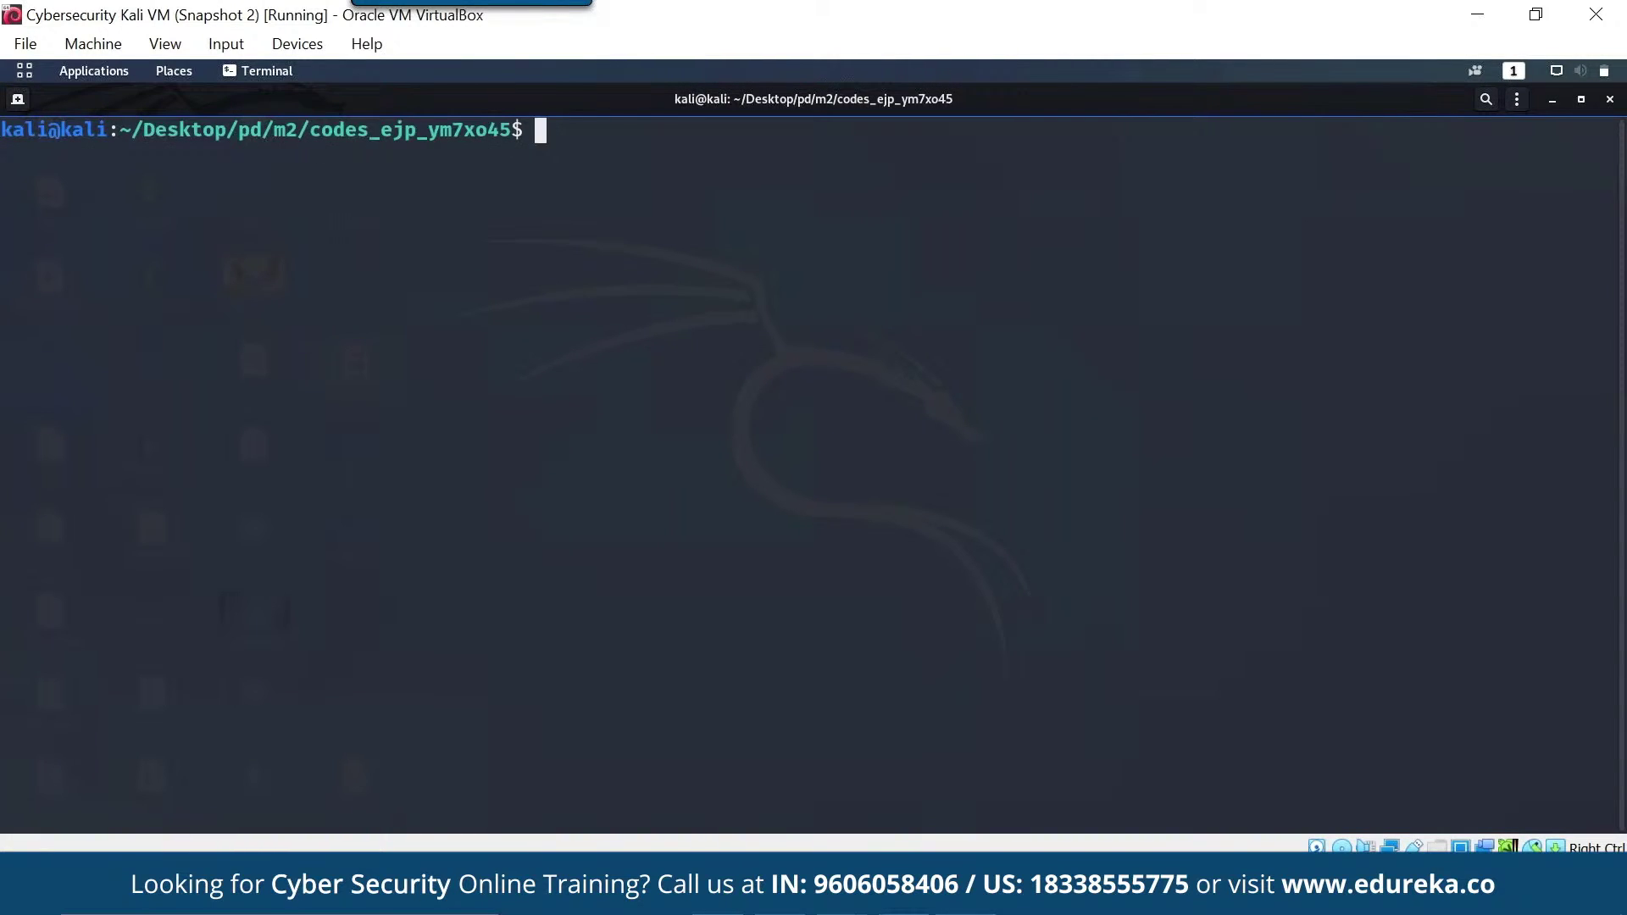
text(python3 )
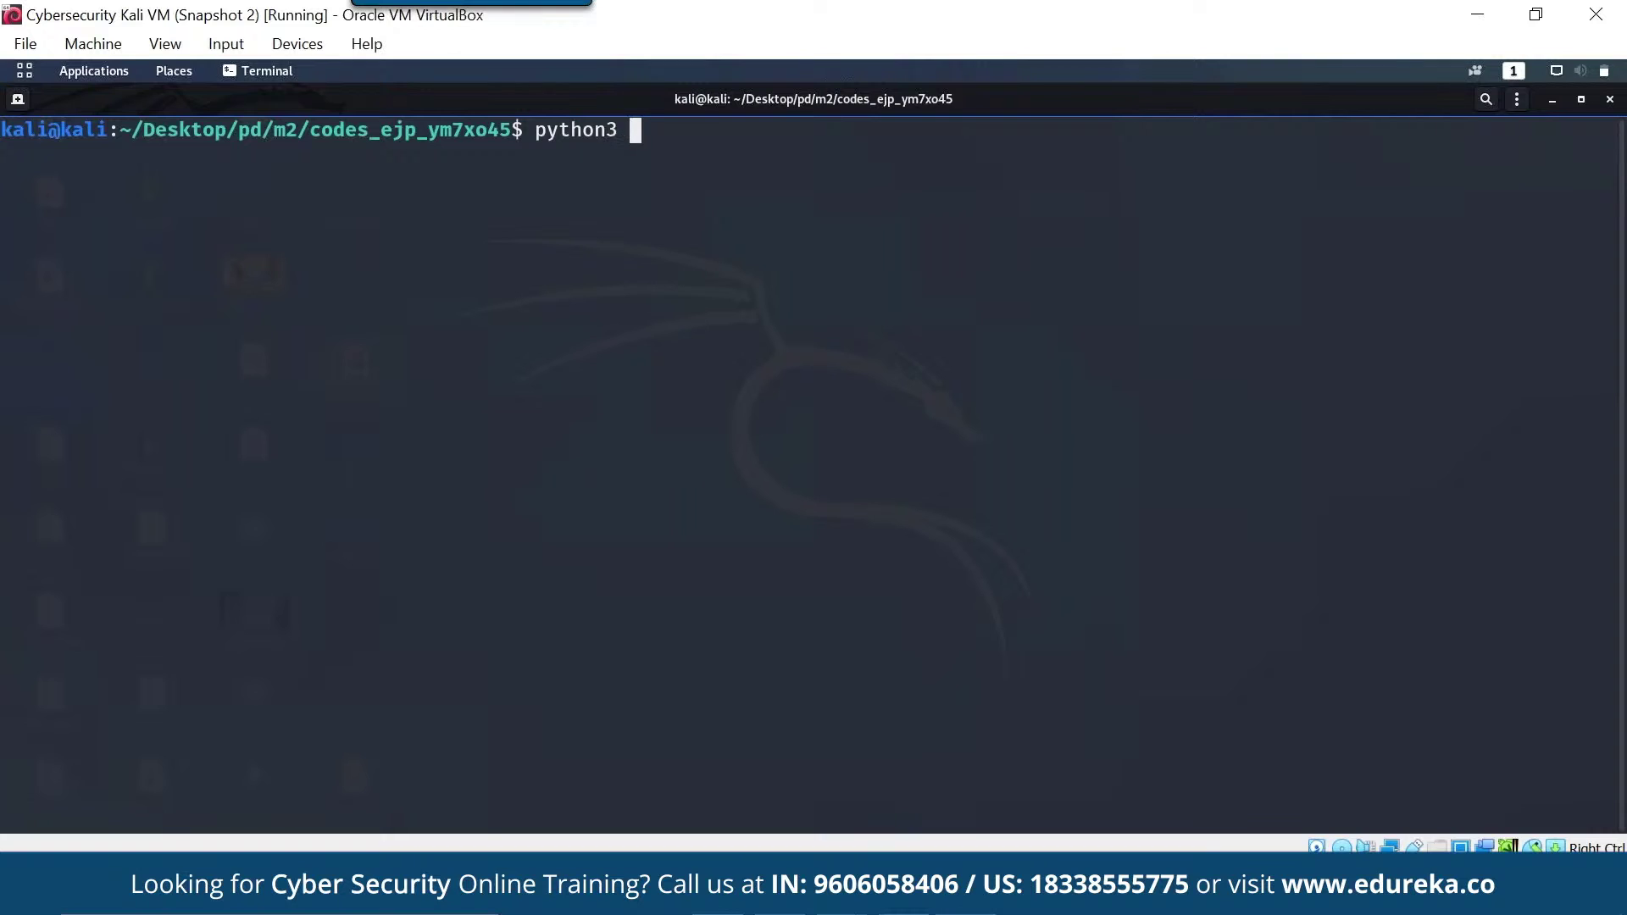
text(aes_d.py)
key(Return)
- Choose option 1 to encrypt a short greeting message with a password
key(Return)
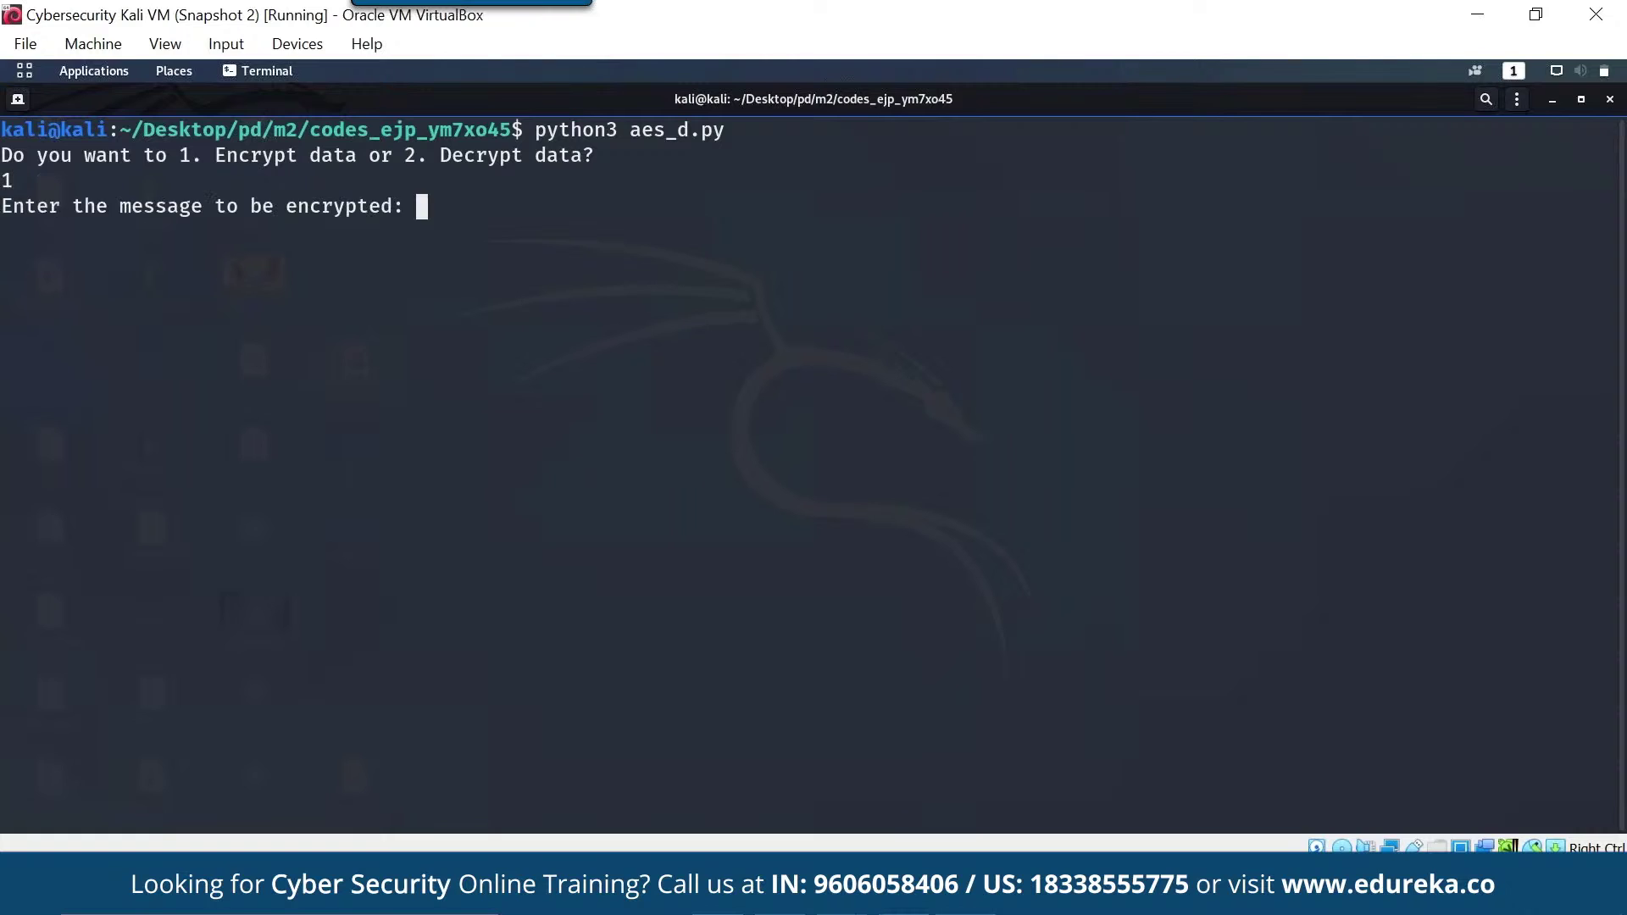
key(Return)
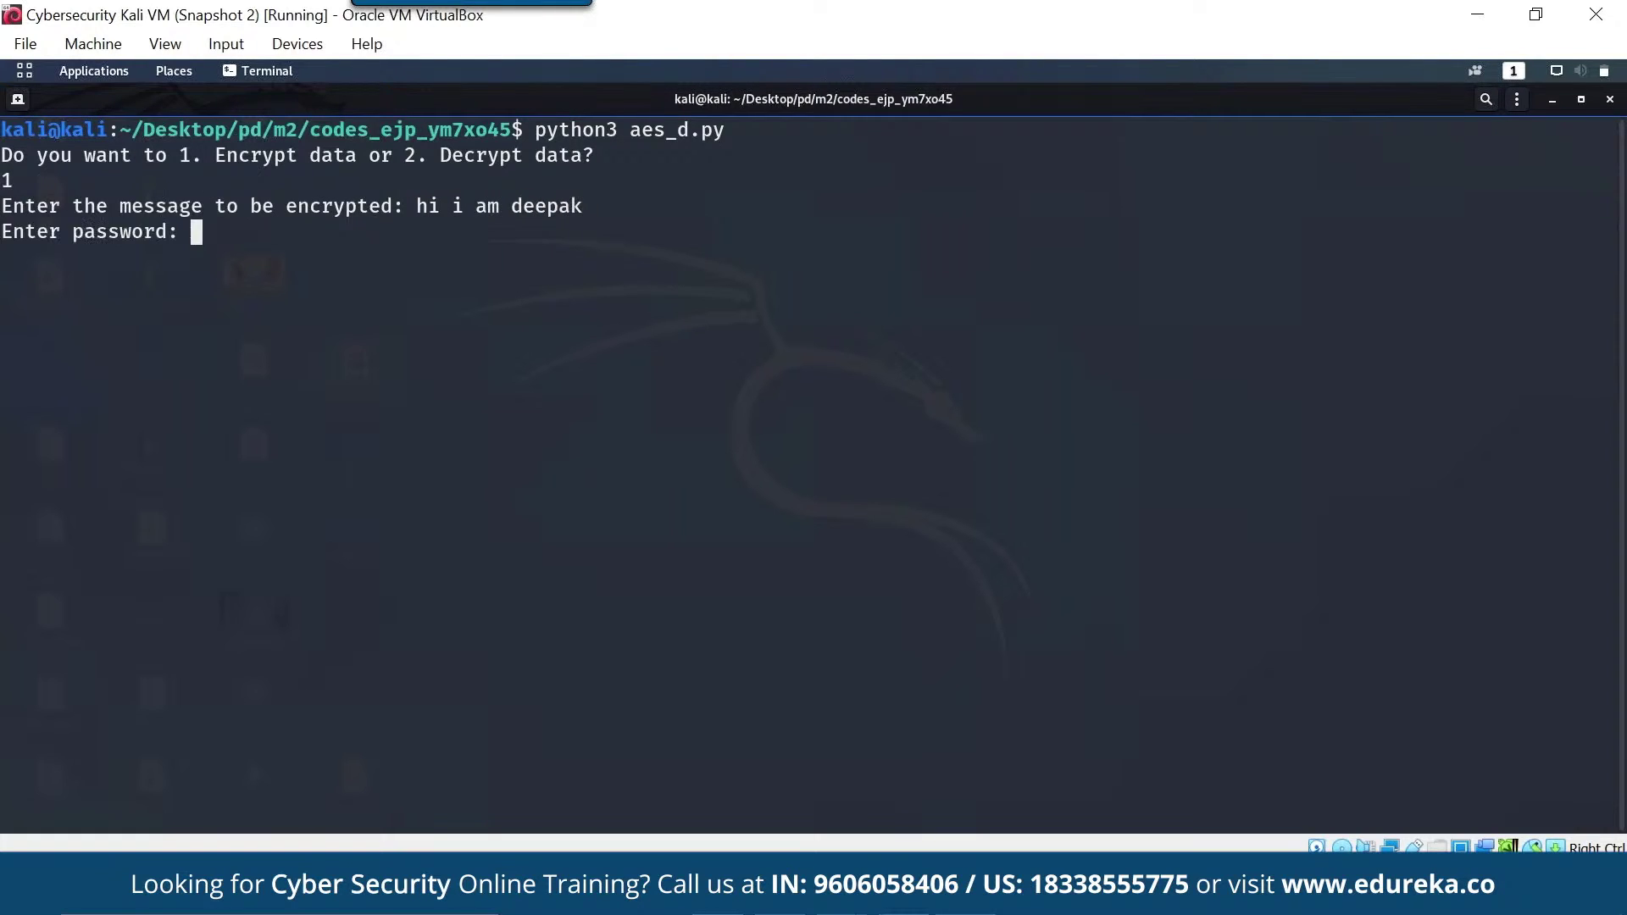
key(Return)
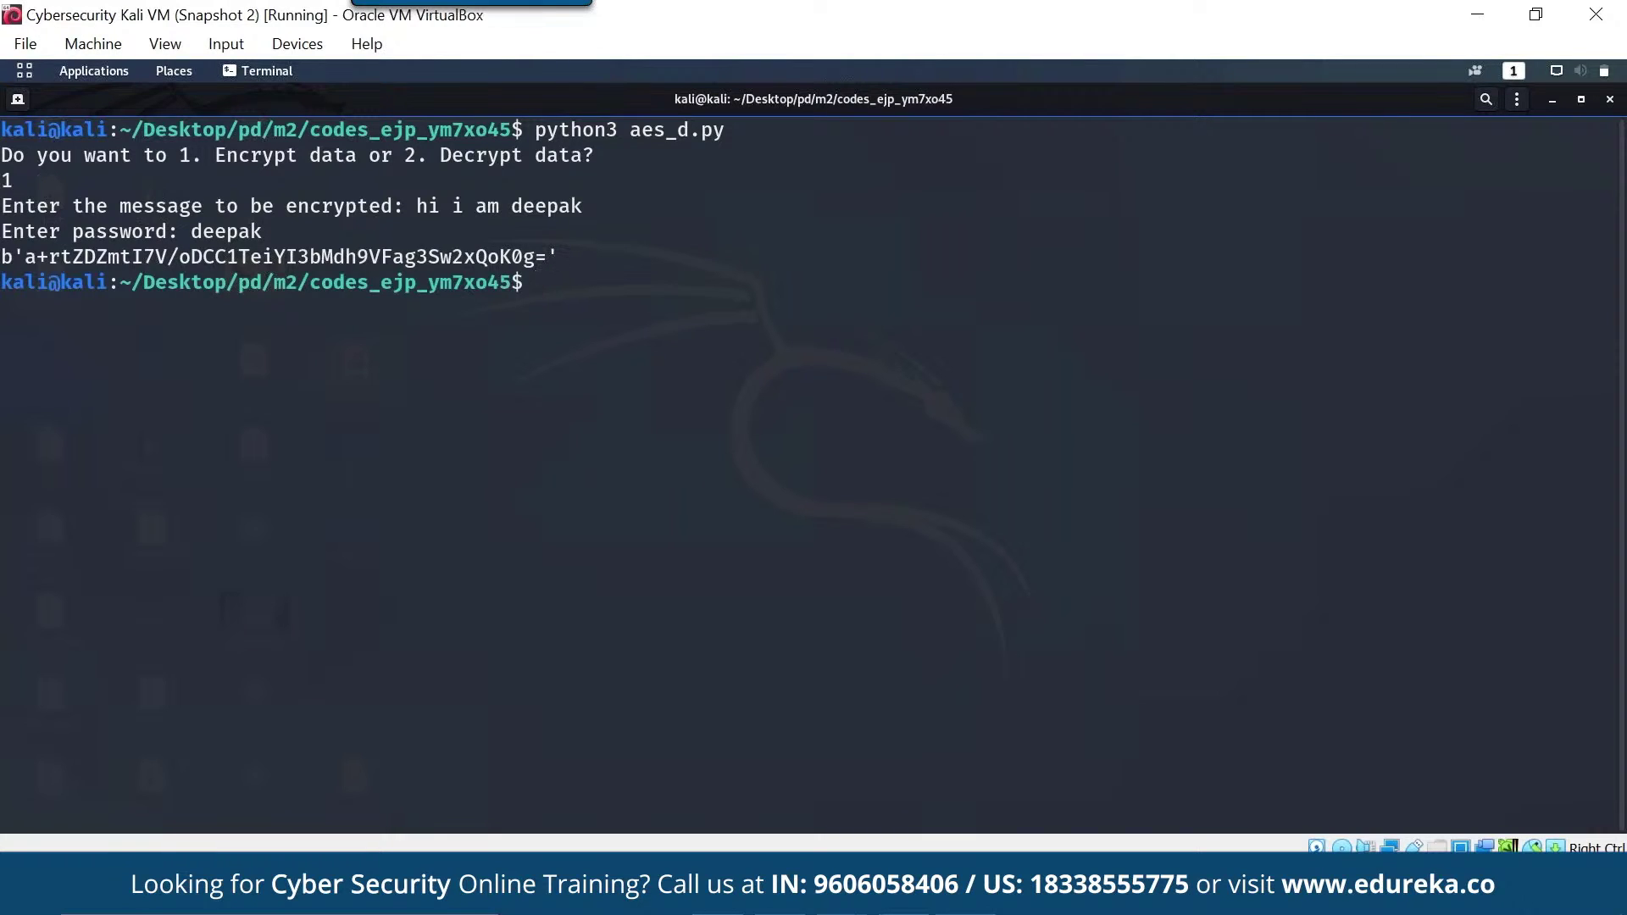
- Copy the base64 ciphertext and recall the python3 aes_d.py command
drag(547, 257, 26, 257)
right_click(69, 260)
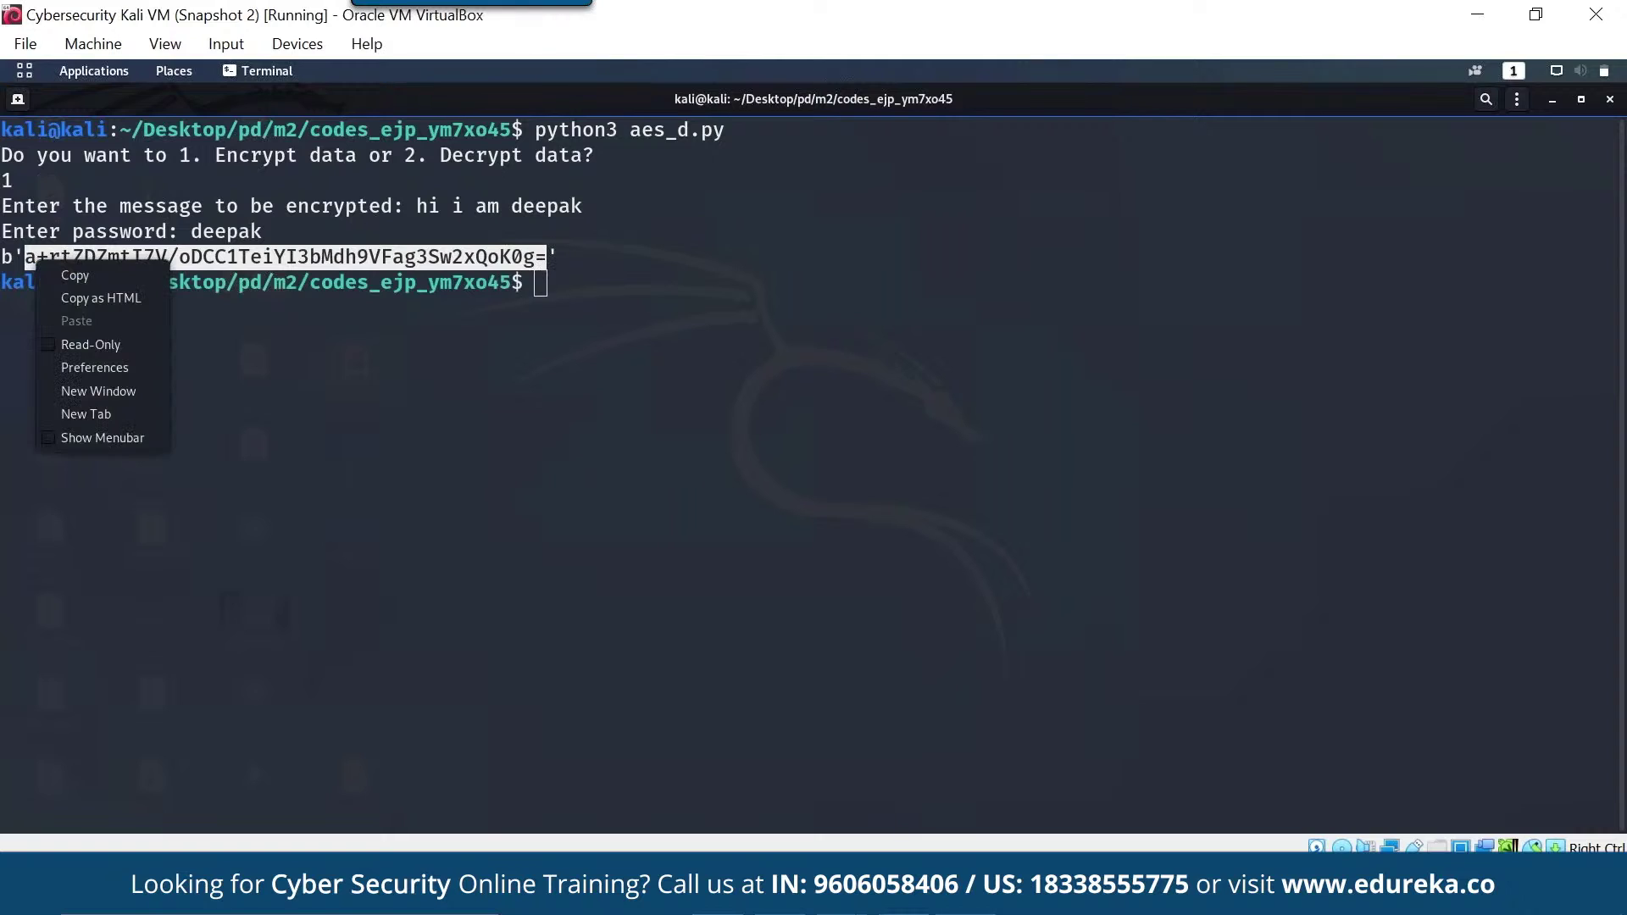
key(Down)
key(Return)
key(Escape)
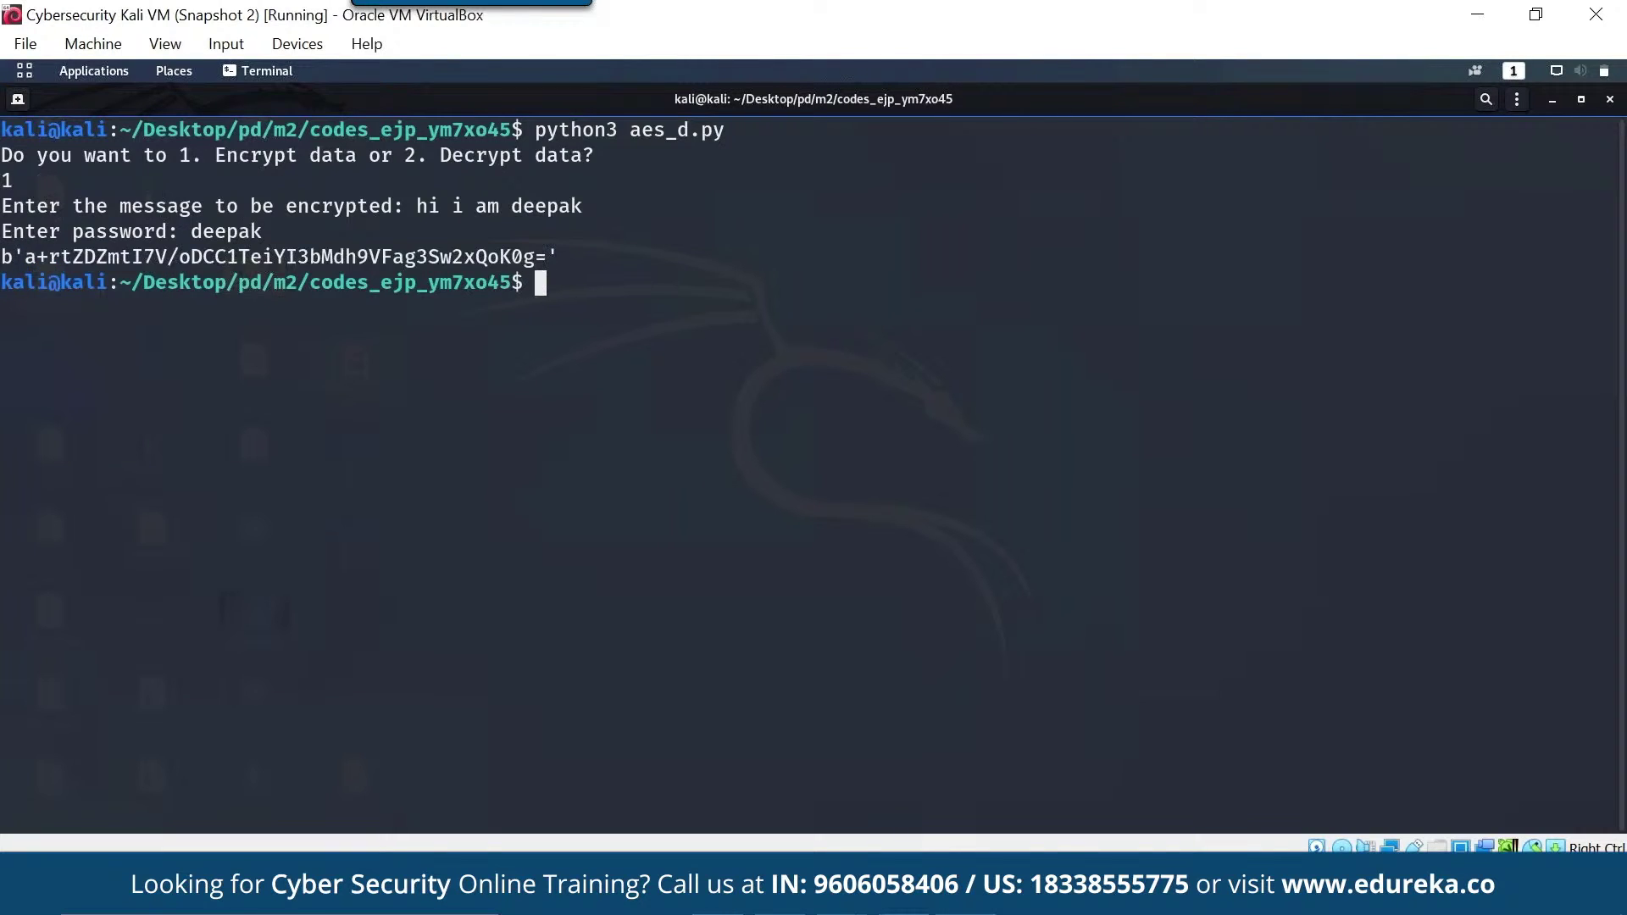
key(Up)
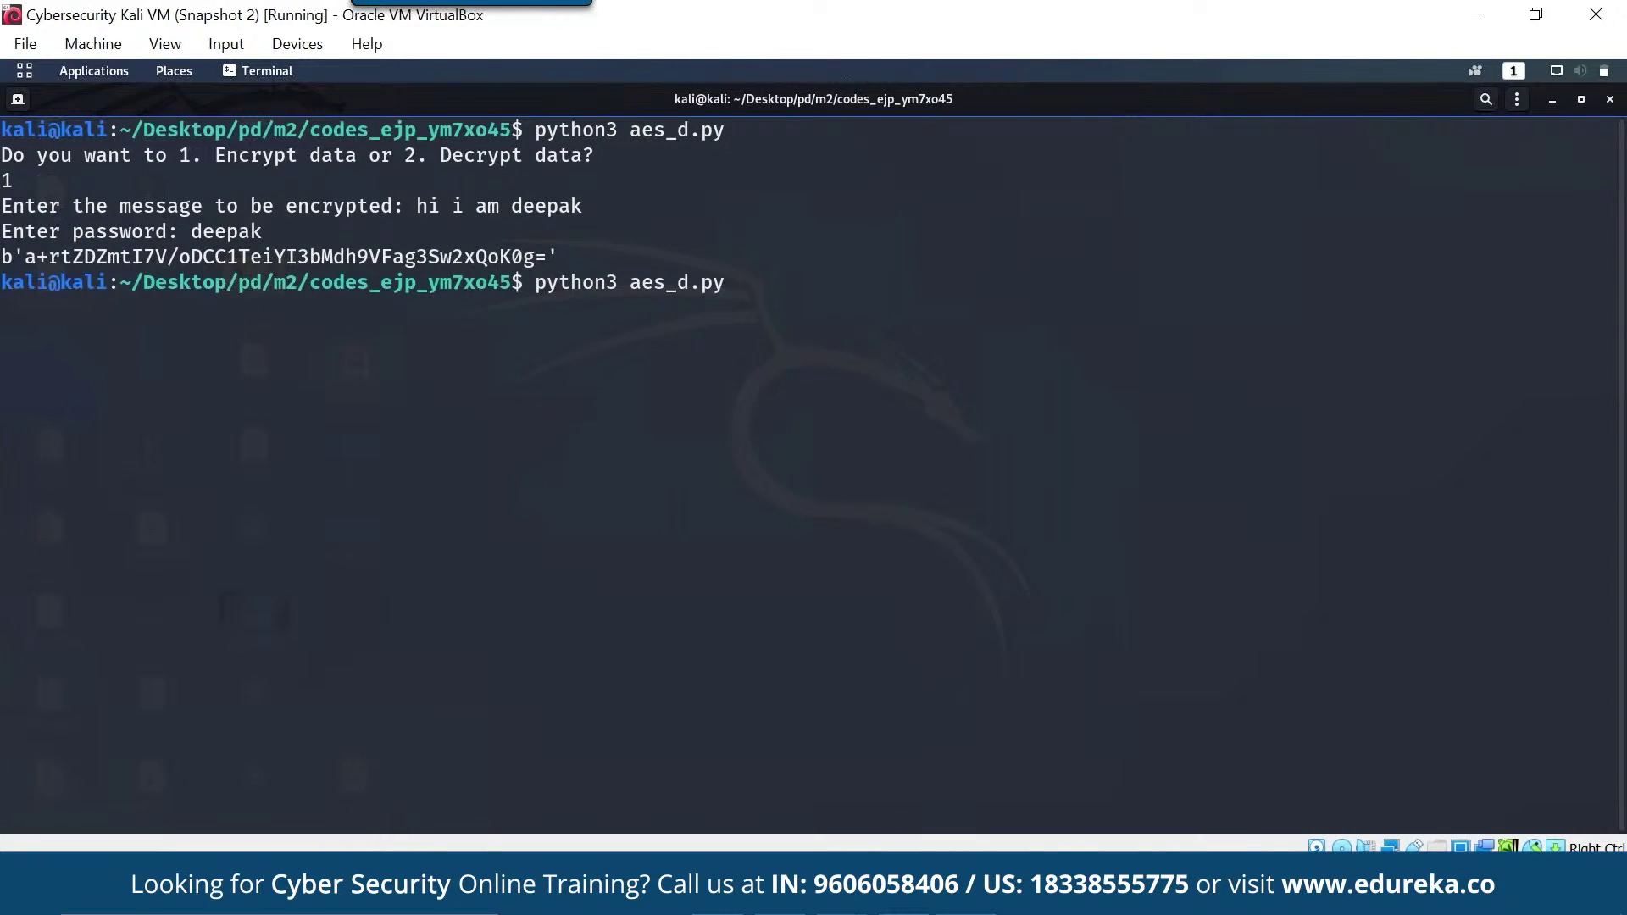
- Rerun aes_d.py with option 2, paste the ciphertext and enter the same password to decrypt
key(Return)
text(2)
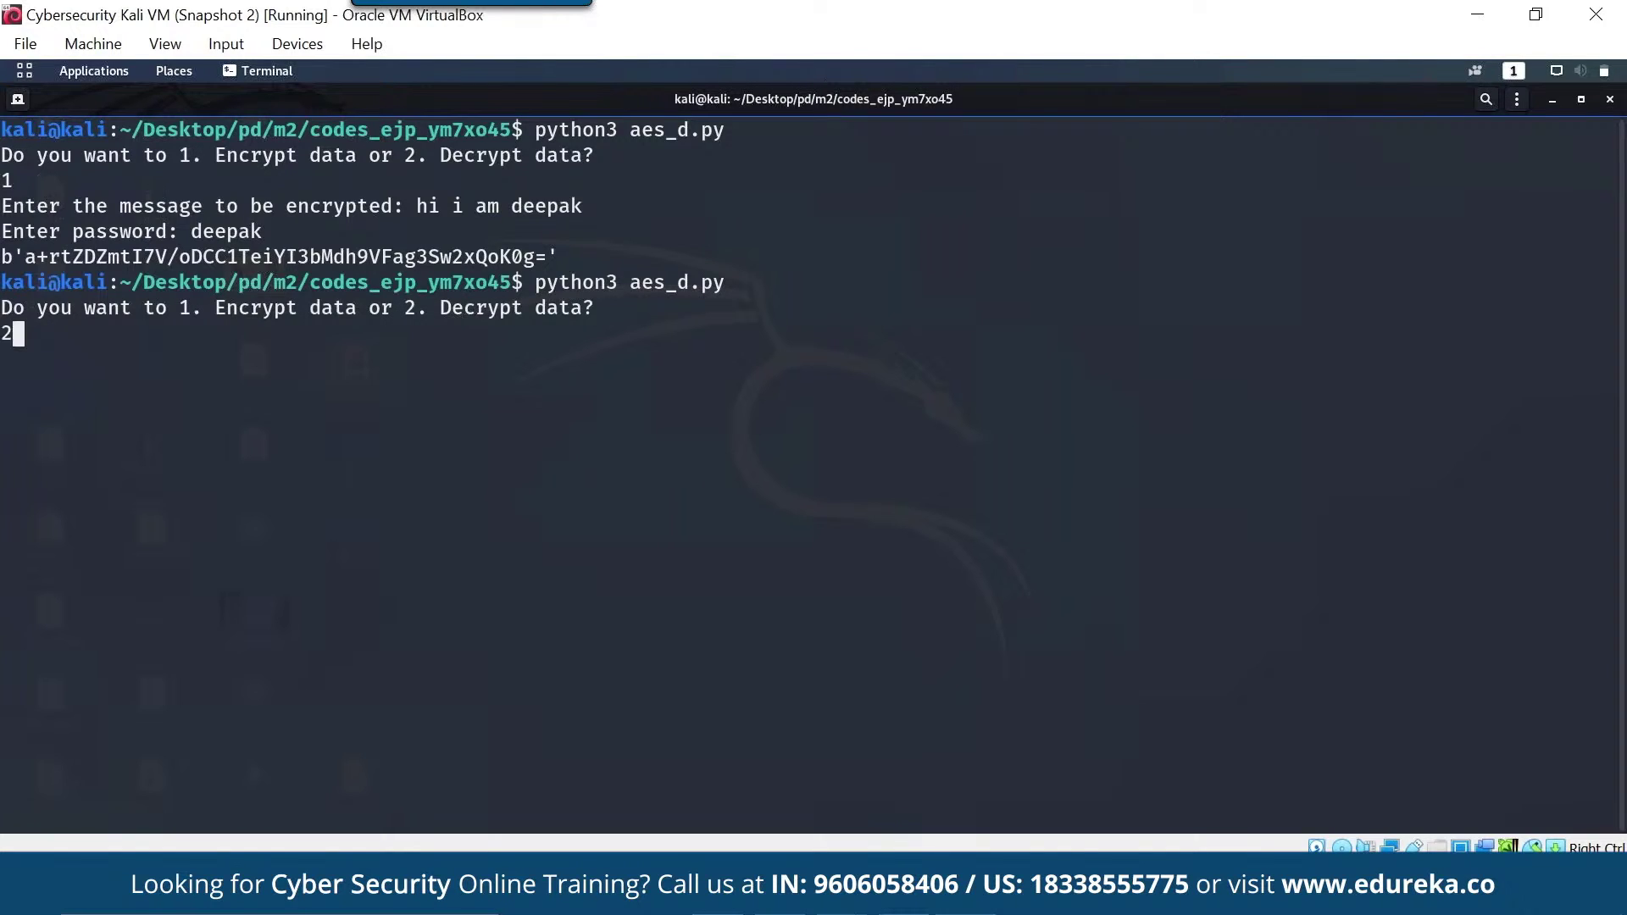
key(Return)
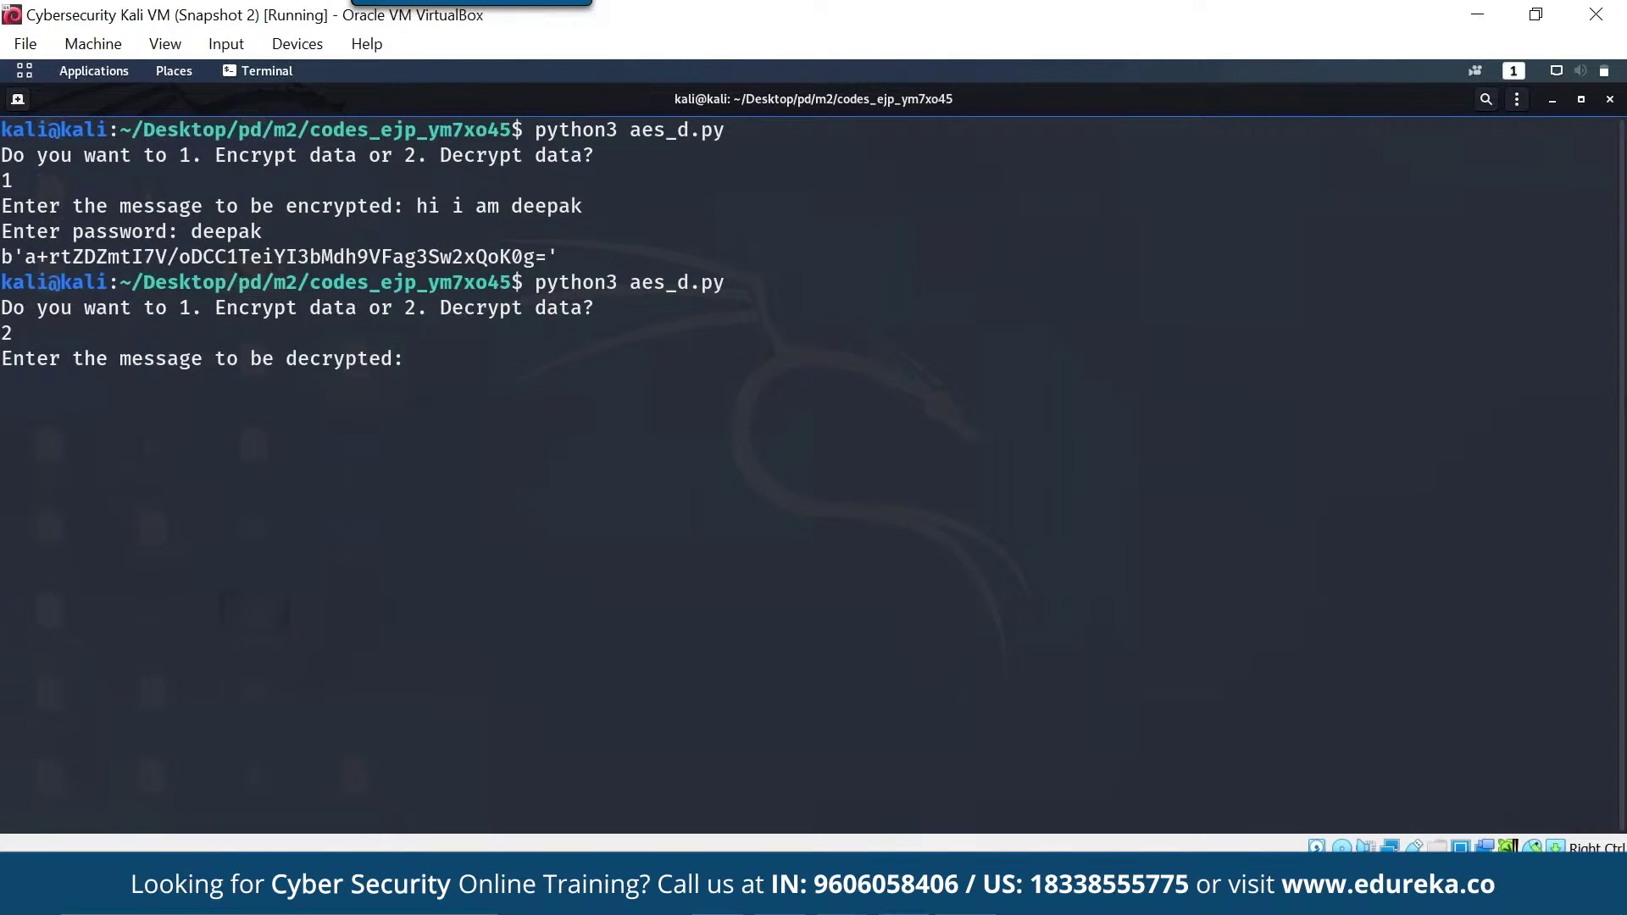
right_click(540, 345)
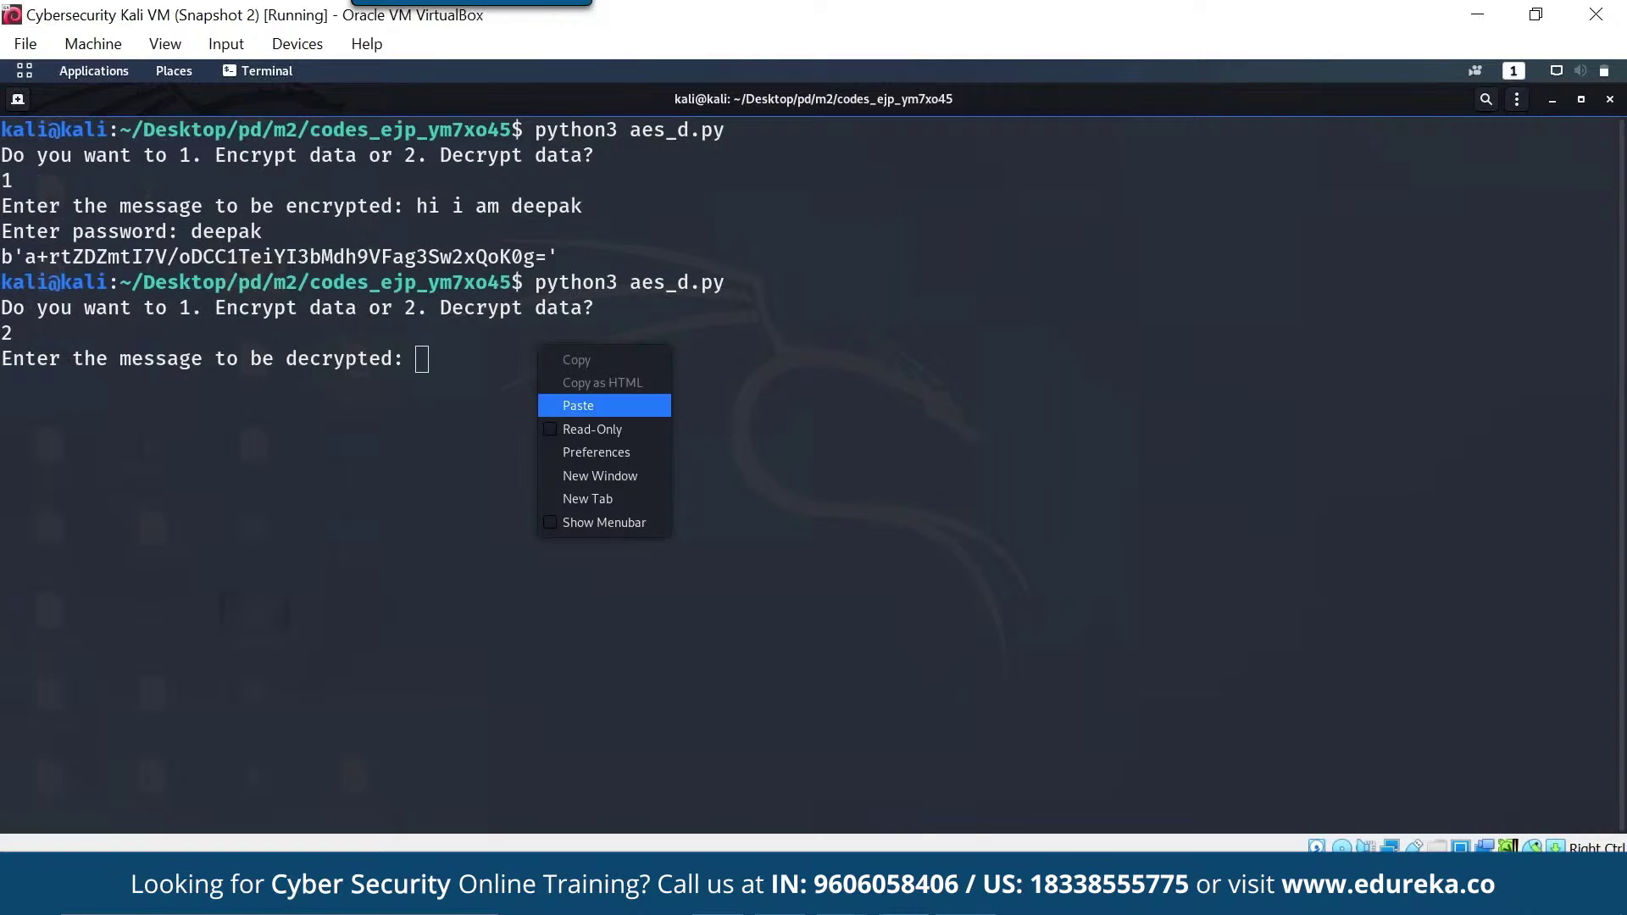
click(578, 405)
key(Return)
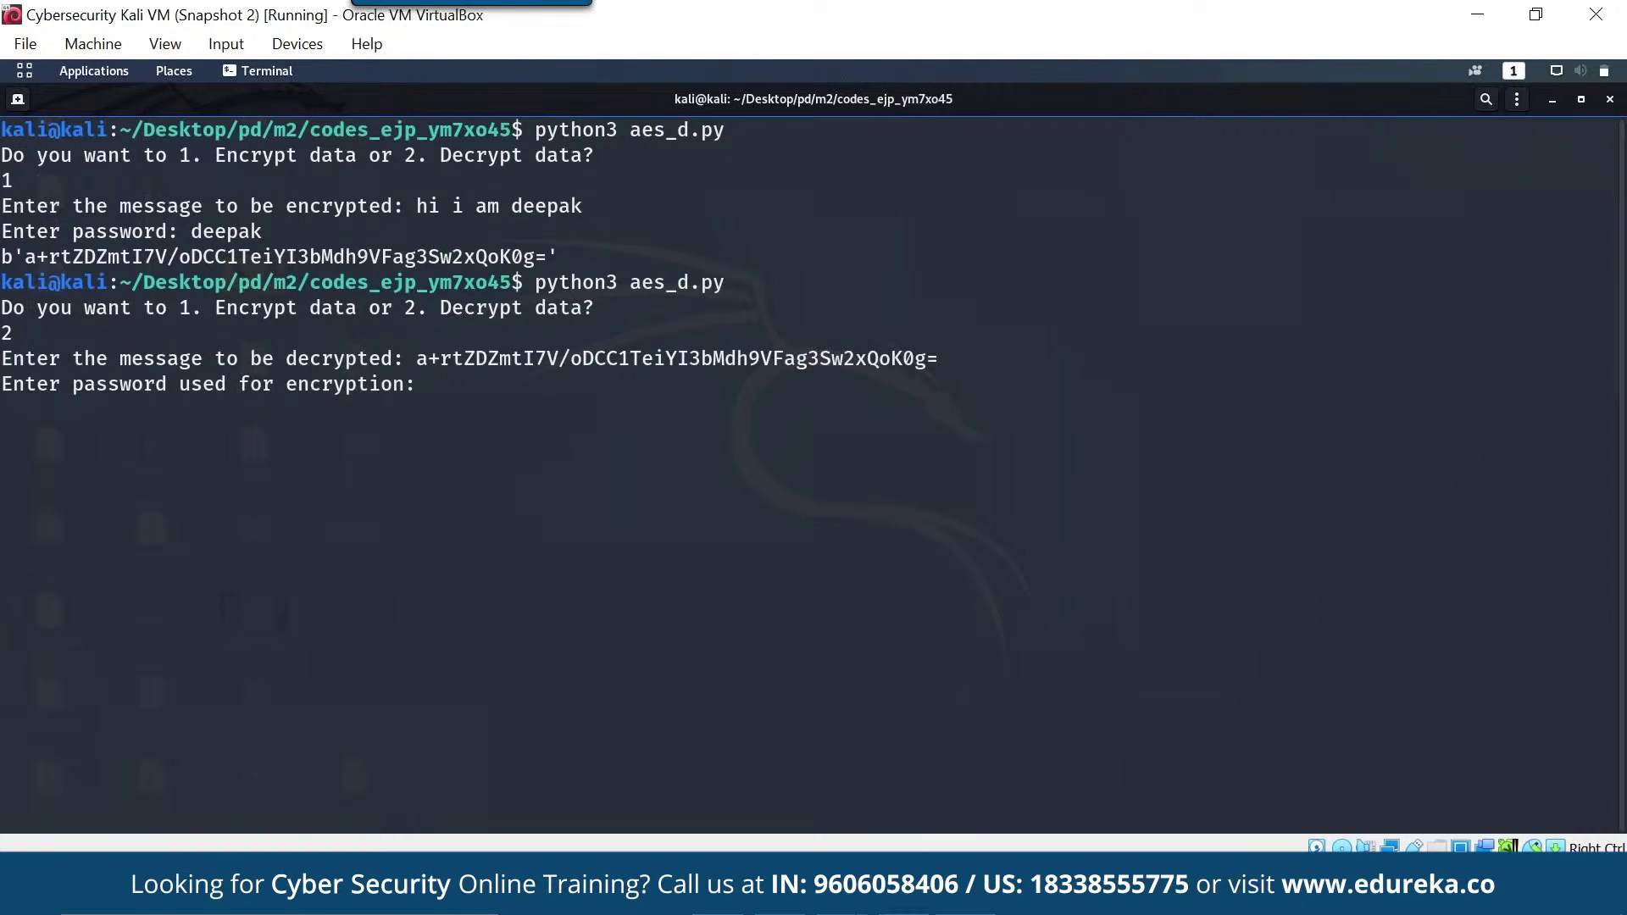
key(Return)
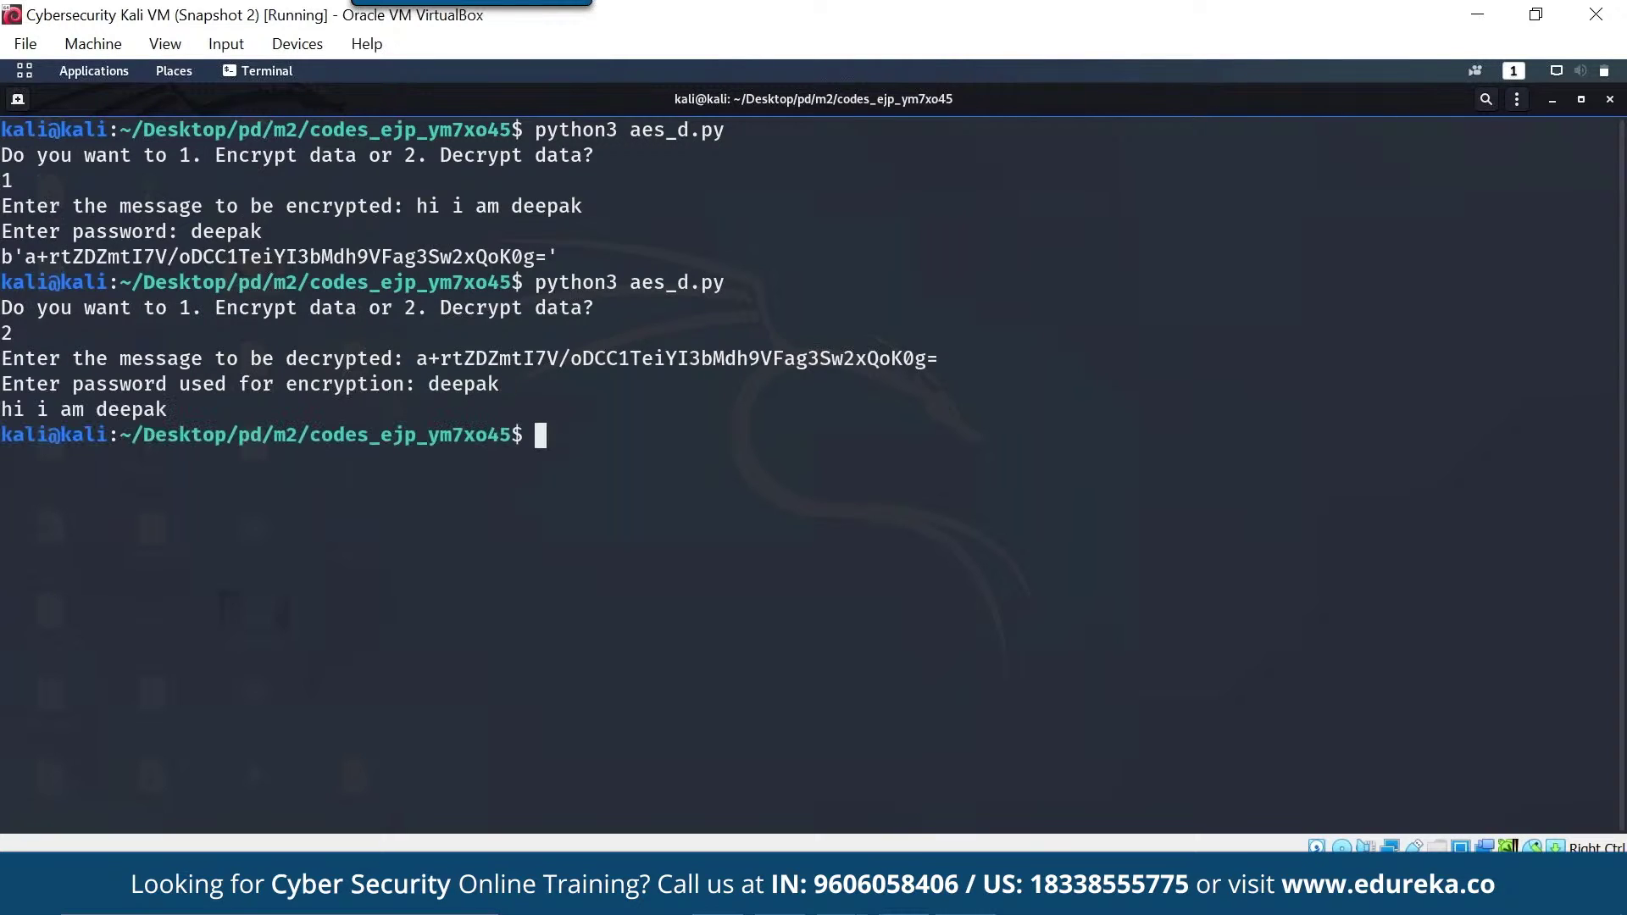
- Highlight the recovered plaintext, then type cat aes_d.py using Tab completion
triple_click(164, 410)
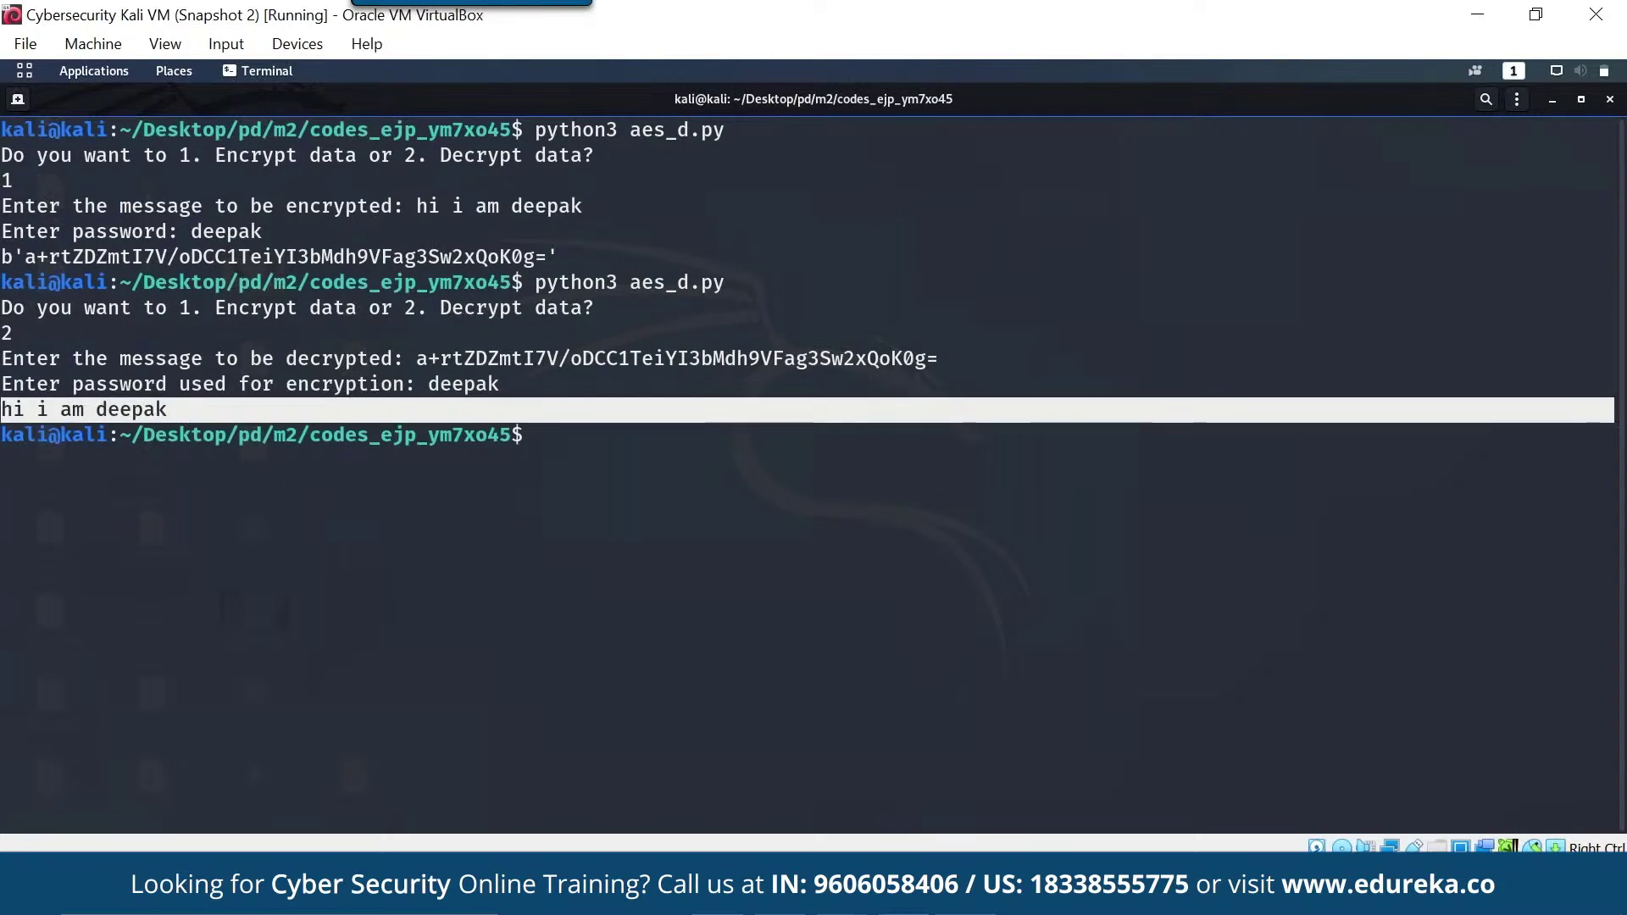
click(165, 410)
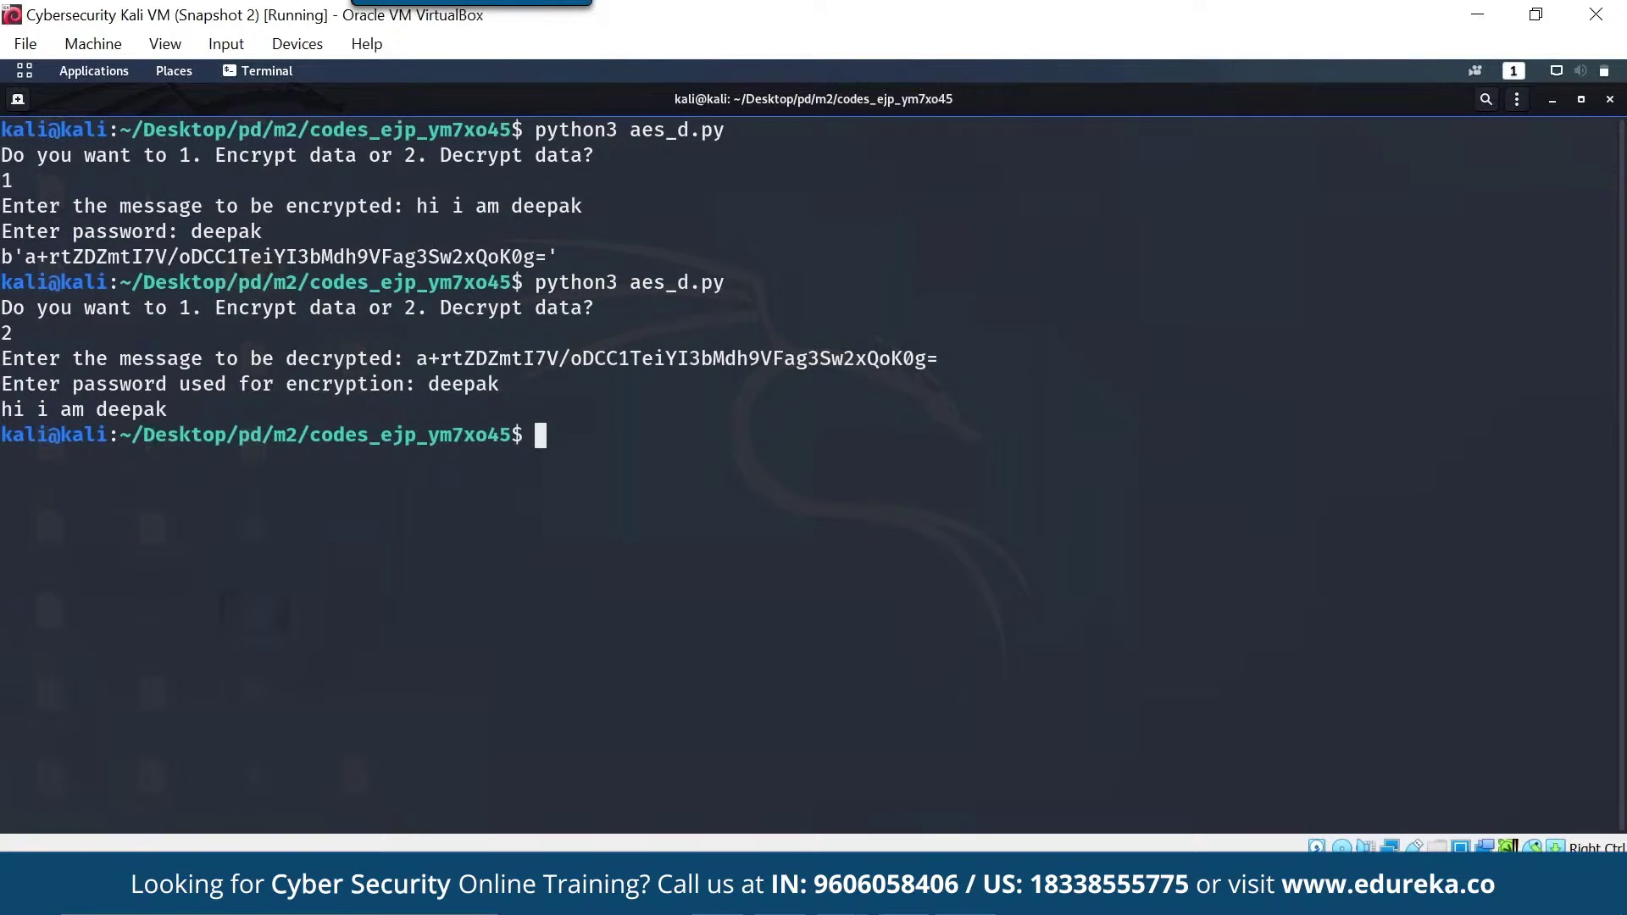
text(ca)
key(BackSpace)
key(BackSpace)
text(cat p)
key(BackSpace)
text(a)
key(Tab)
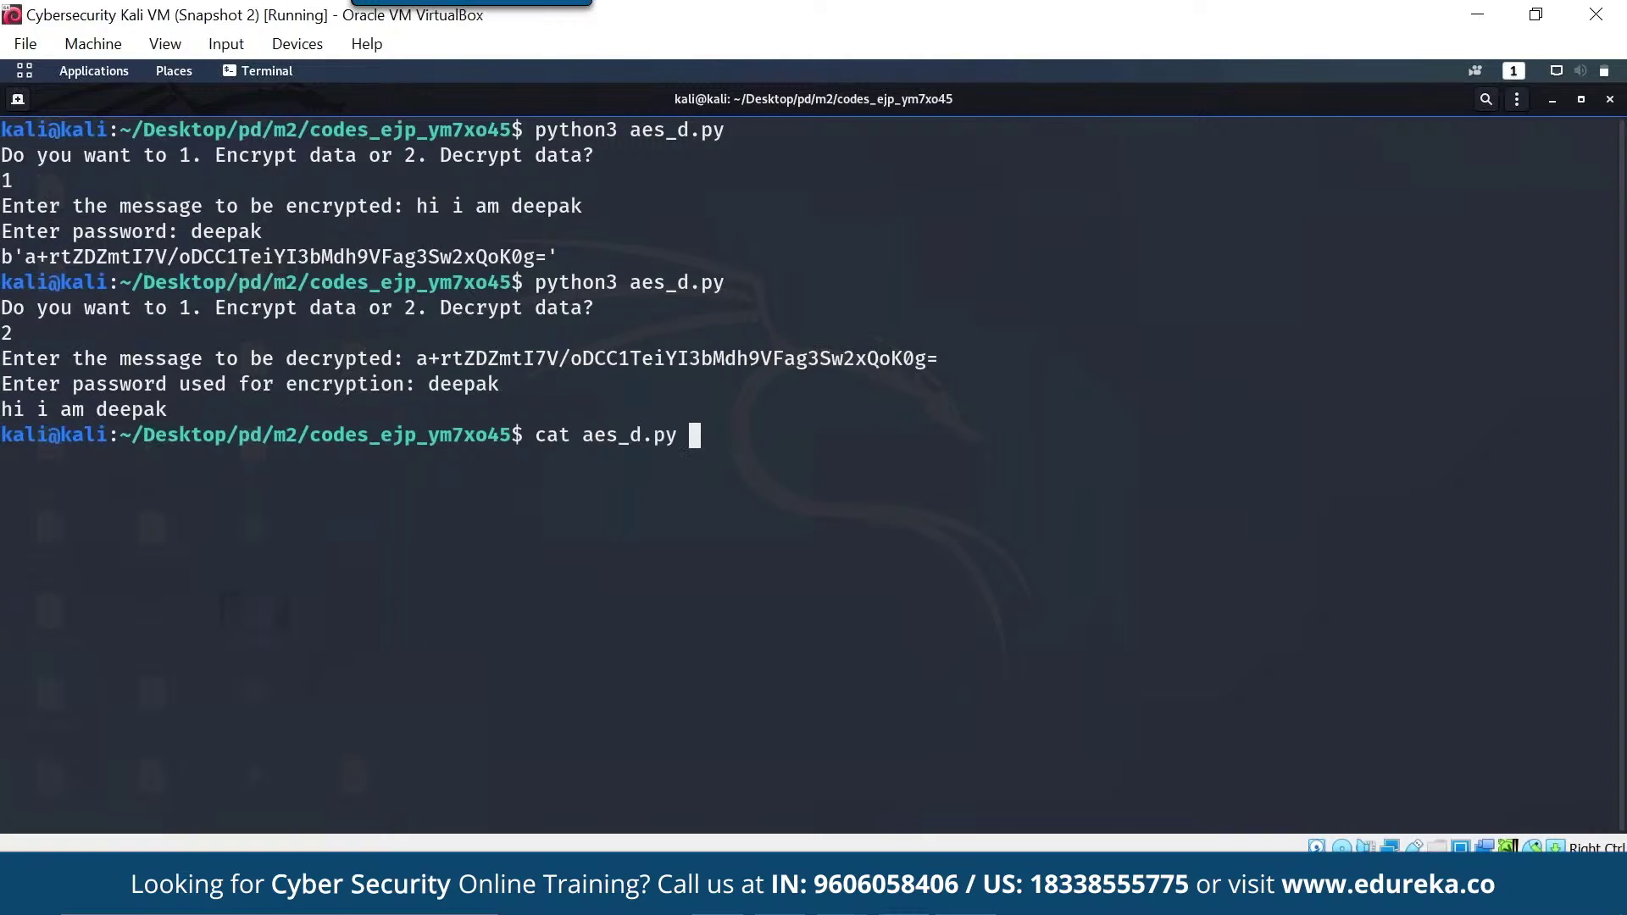
- Print the aes_d.py source and scroll through the listing
key(Return)
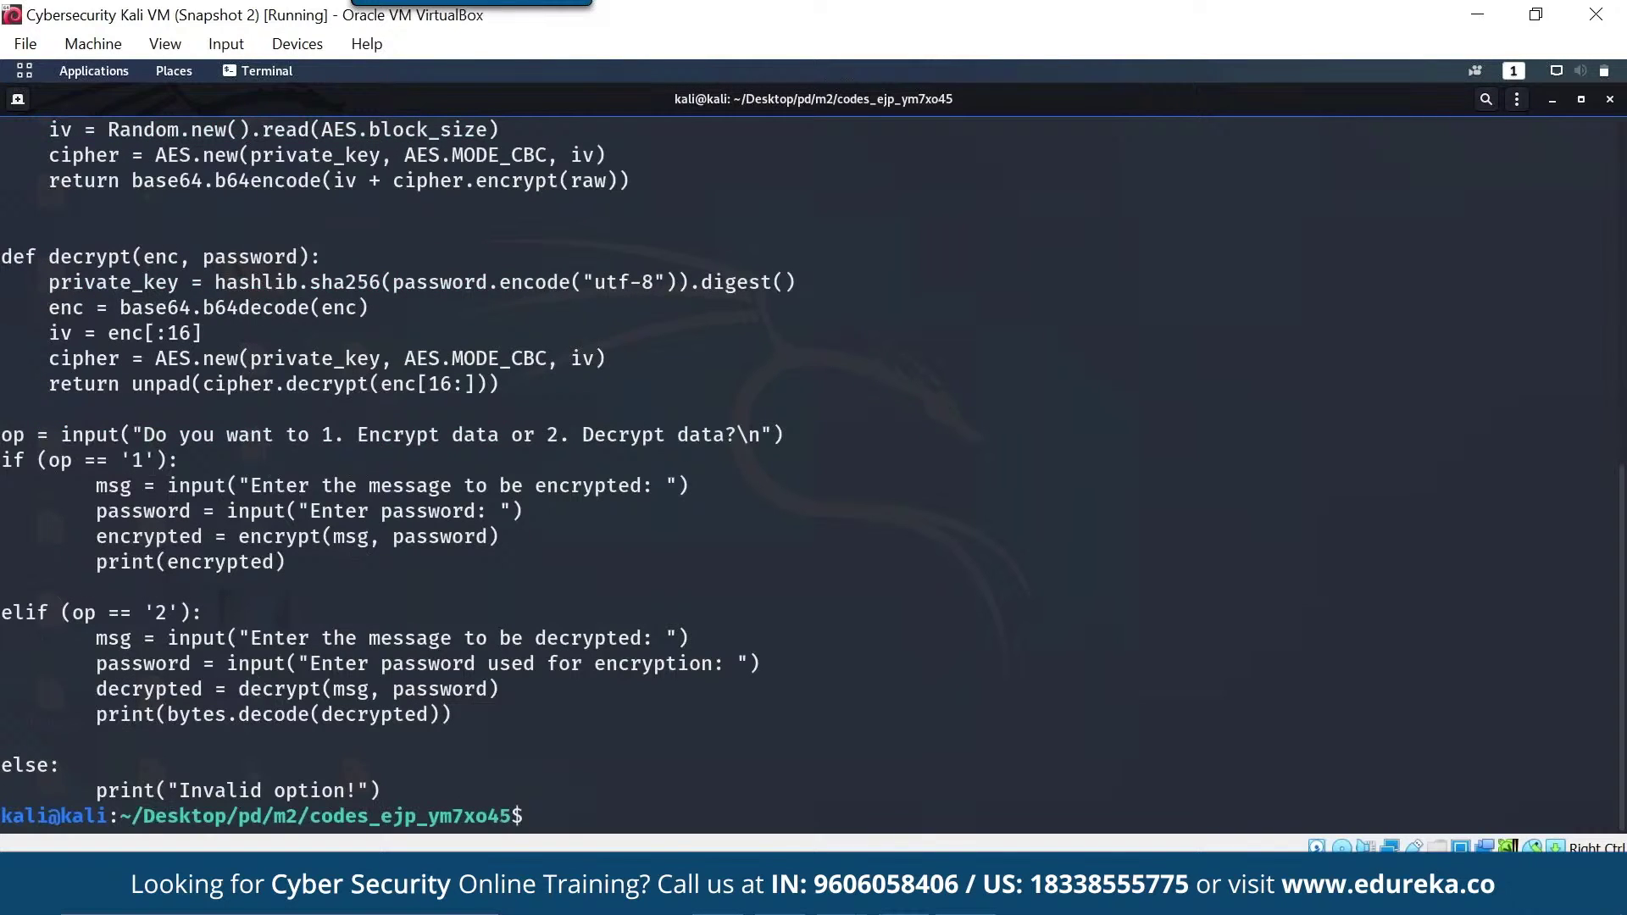
scroll(336, 343, up, 2)
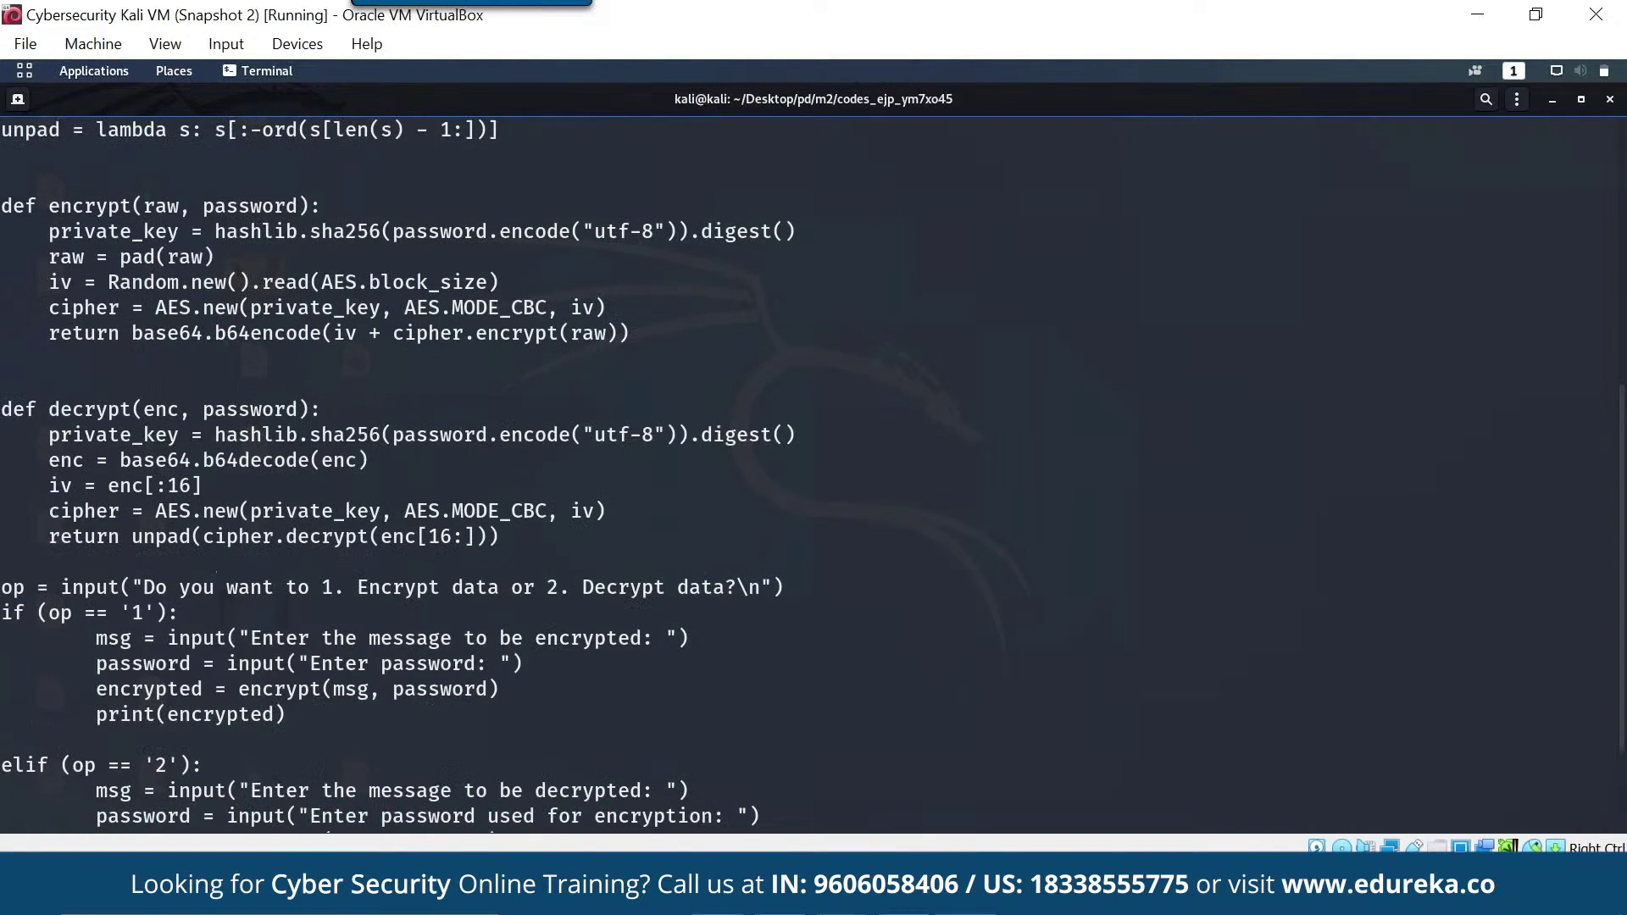
scroll(337, 343, up, 2)
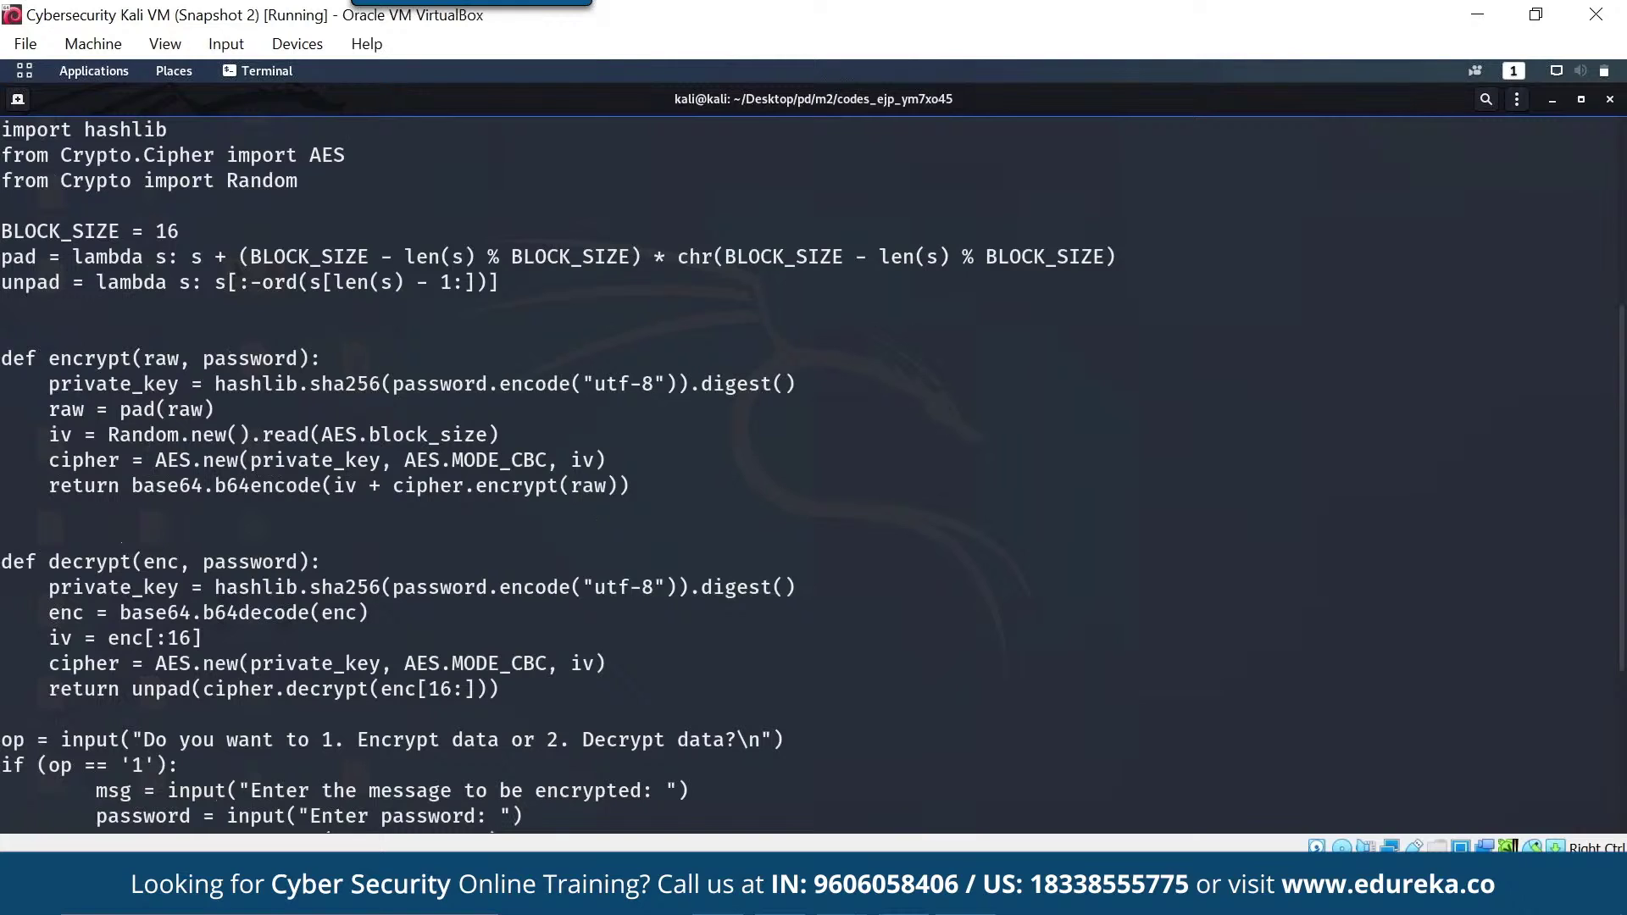
scroll(337, 343, up, 2)
drag(205, 308, 508, 310)
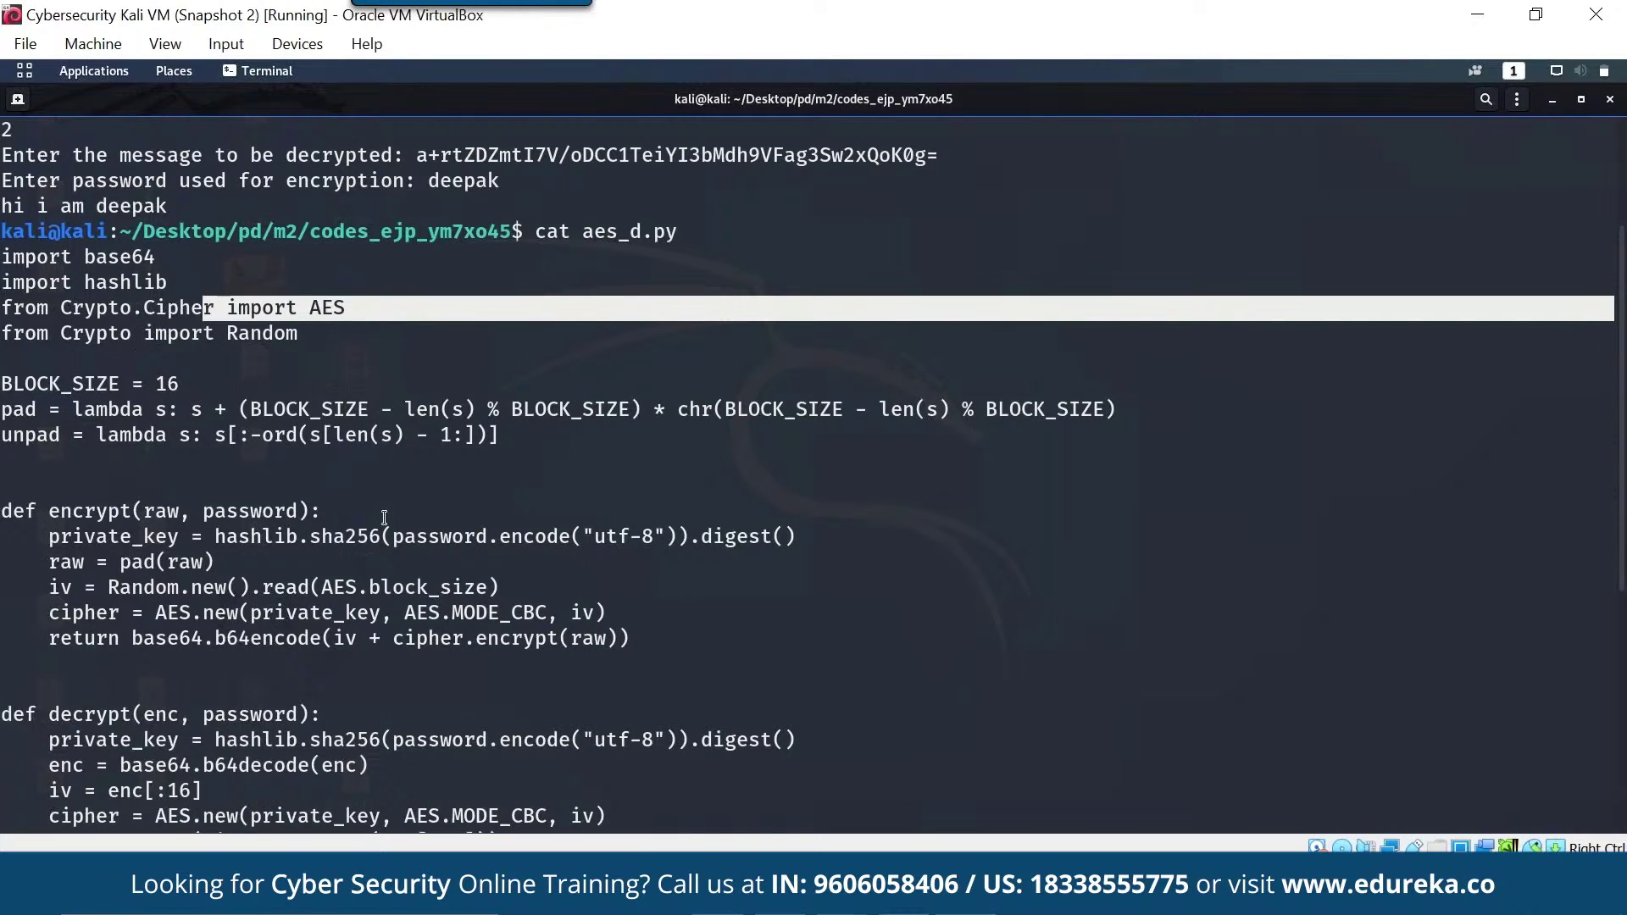
scroll(384, 517, down, 1)
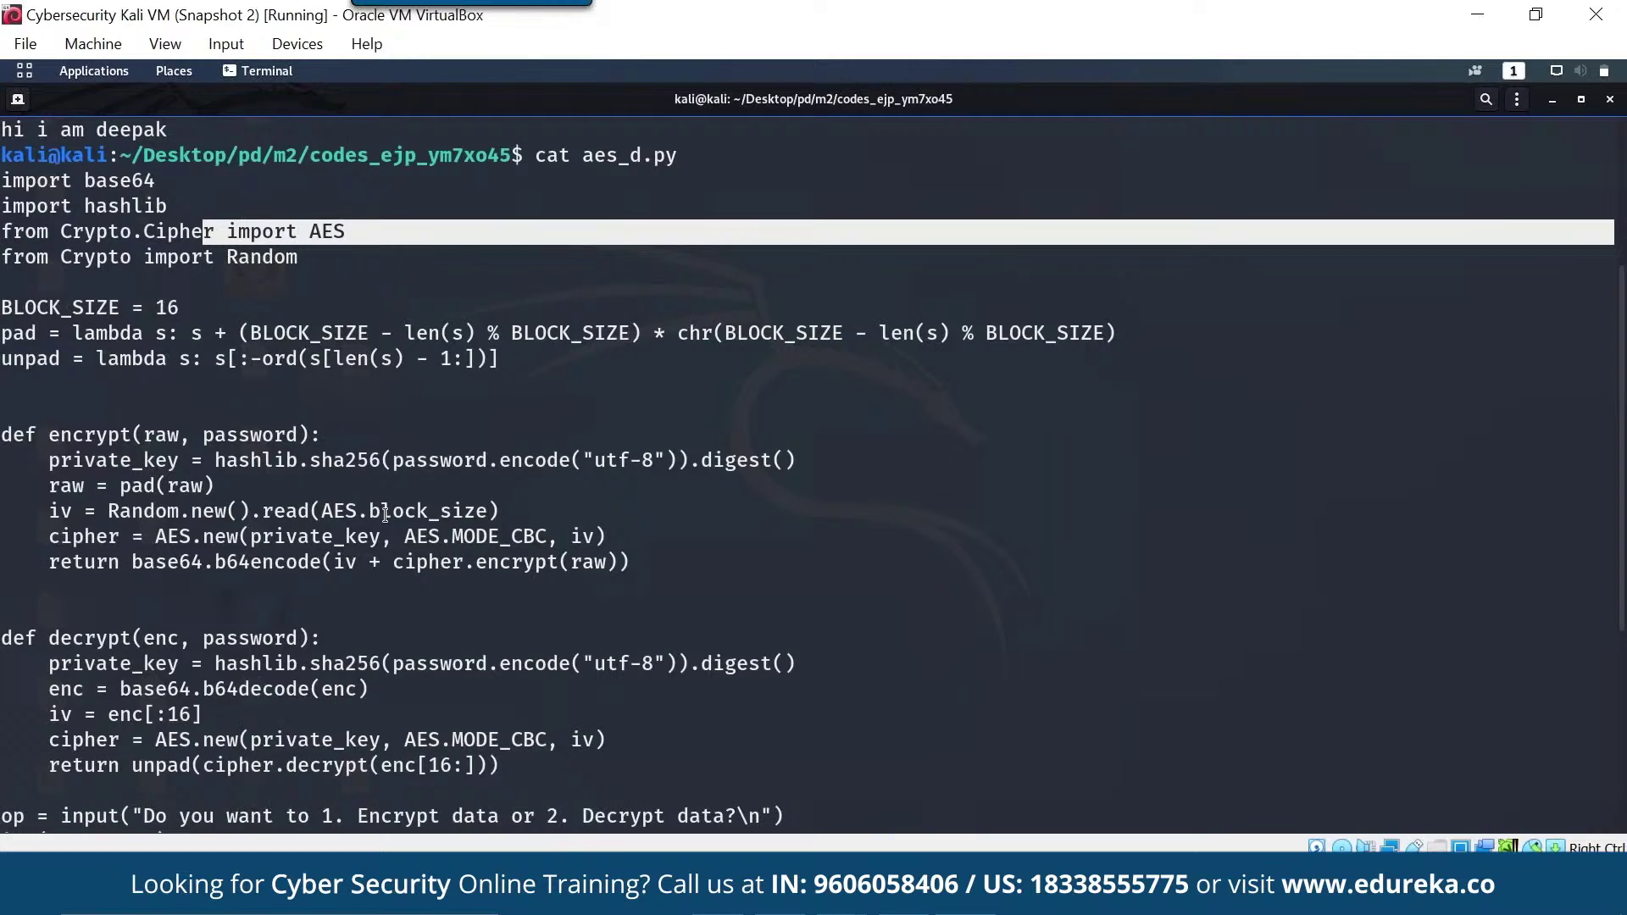
- Highlight CBC mode in the encrypt function and sha256 in the decrypt key line
drag(558, 536, 511, 537)
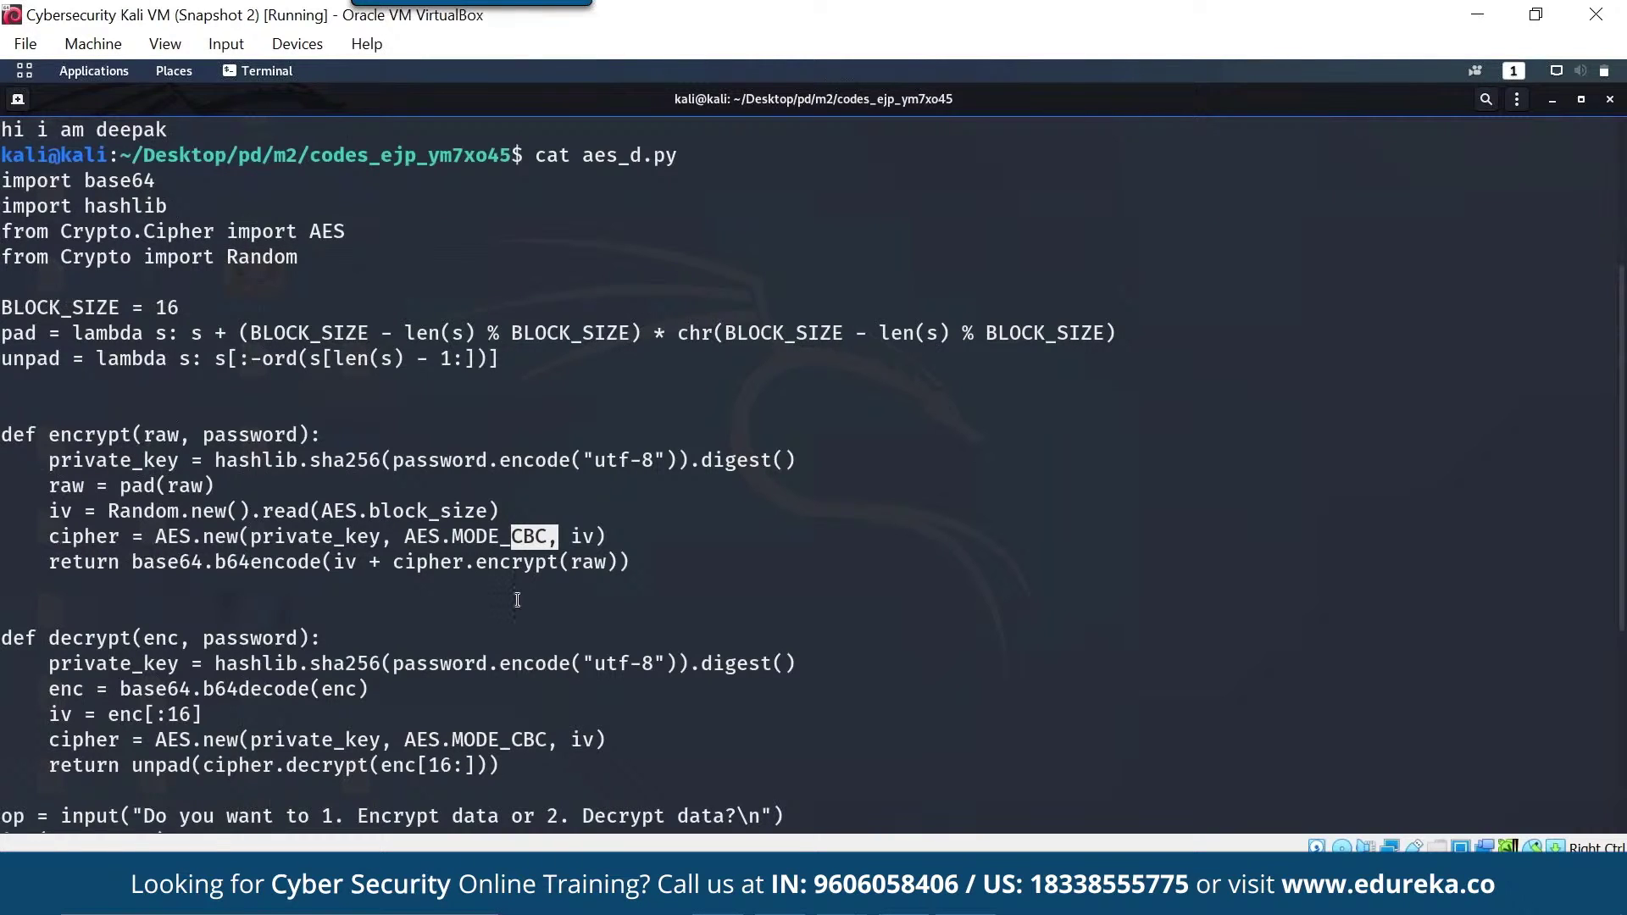
scroll(498, 587, down, 1)
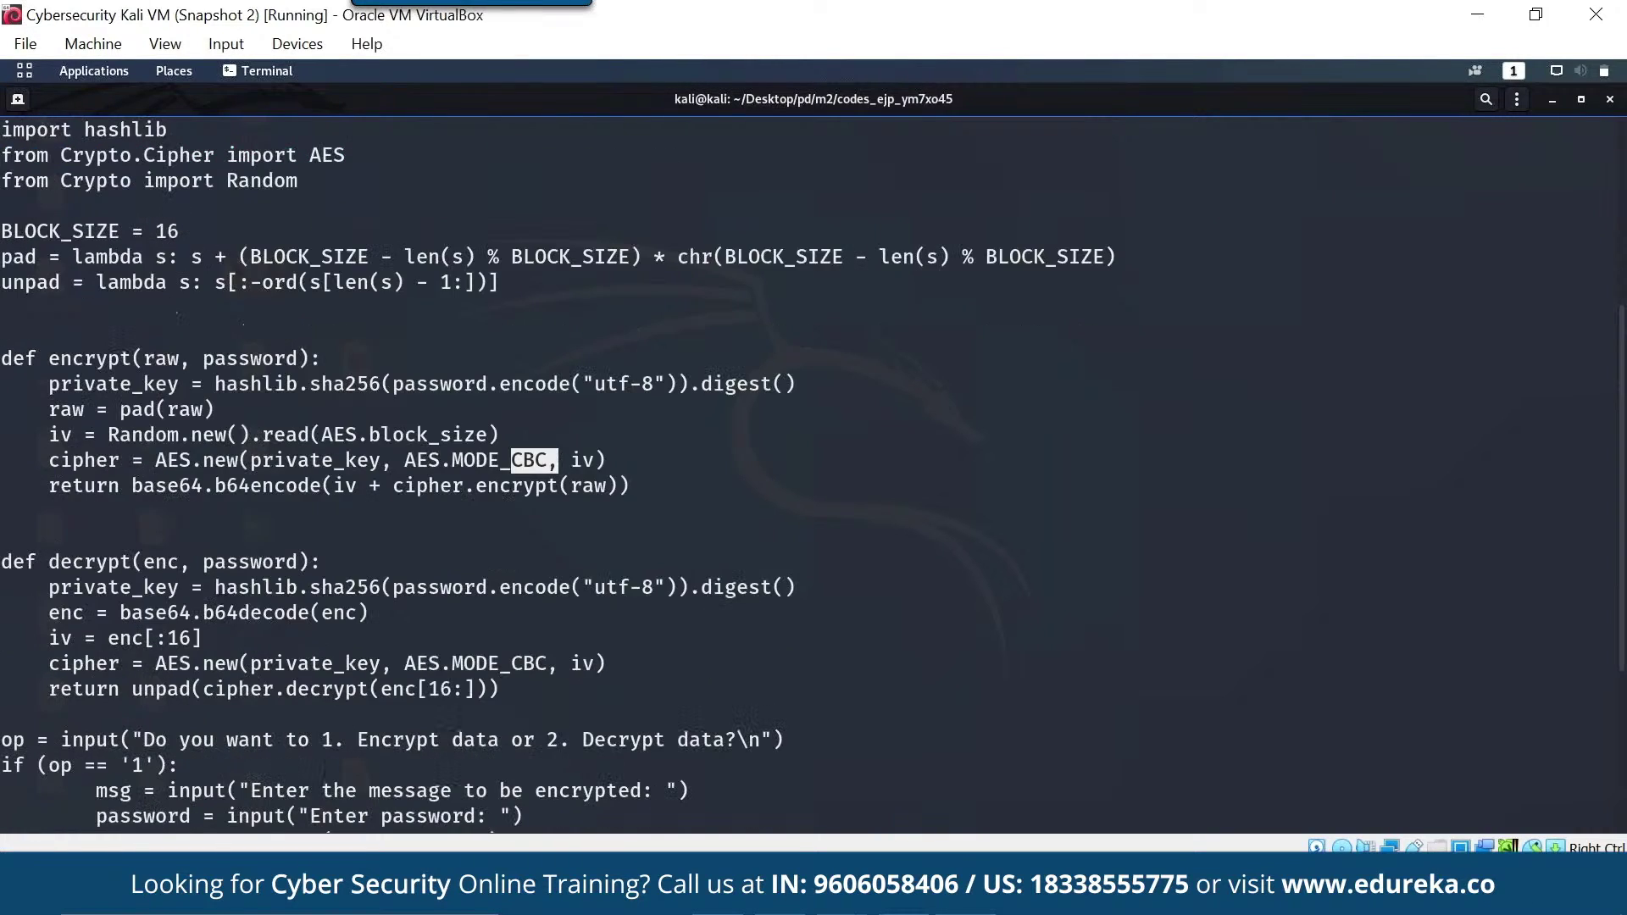
scroll(351, 411, down, 1)
click(351, 410)
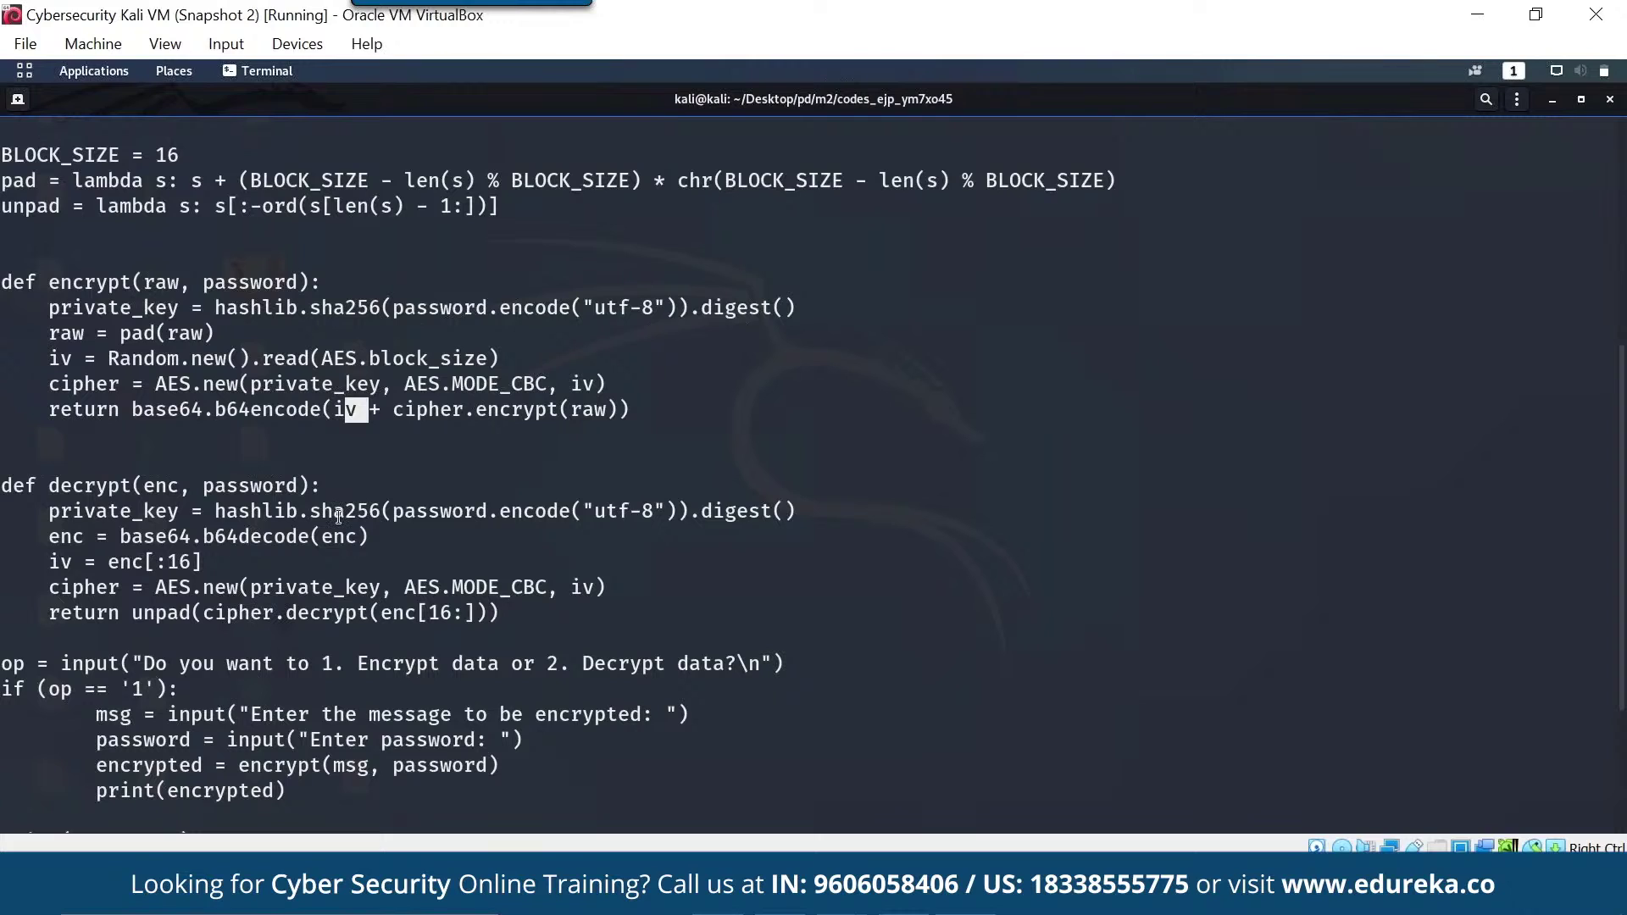
drag(311, 511, 393, 511)
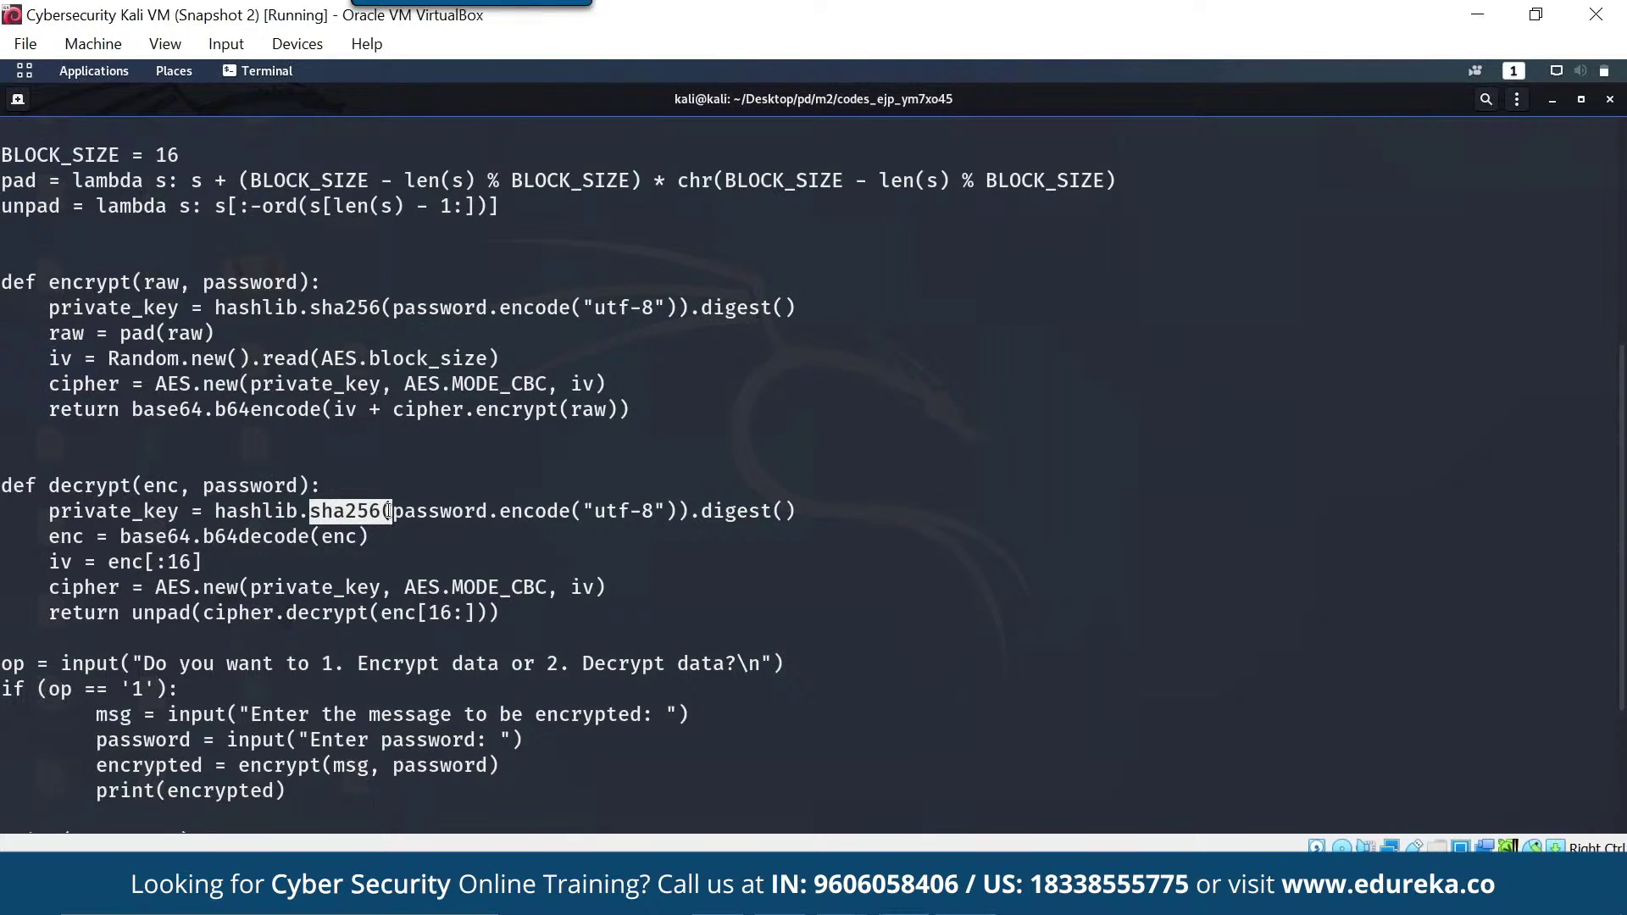
scroll(528, 773, down, 3)
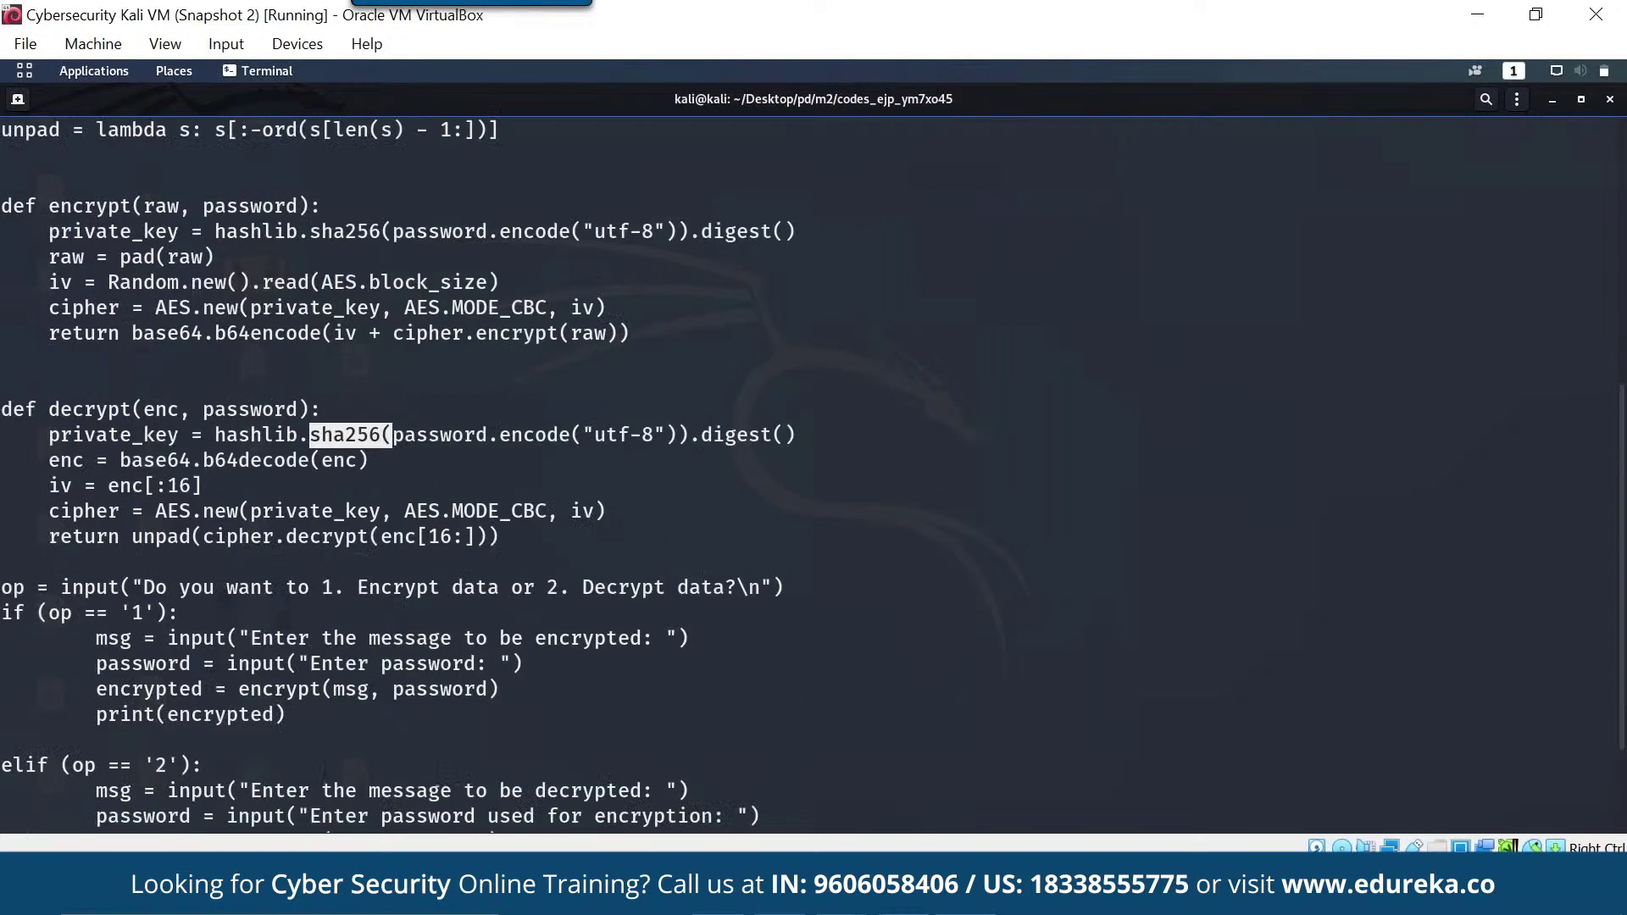